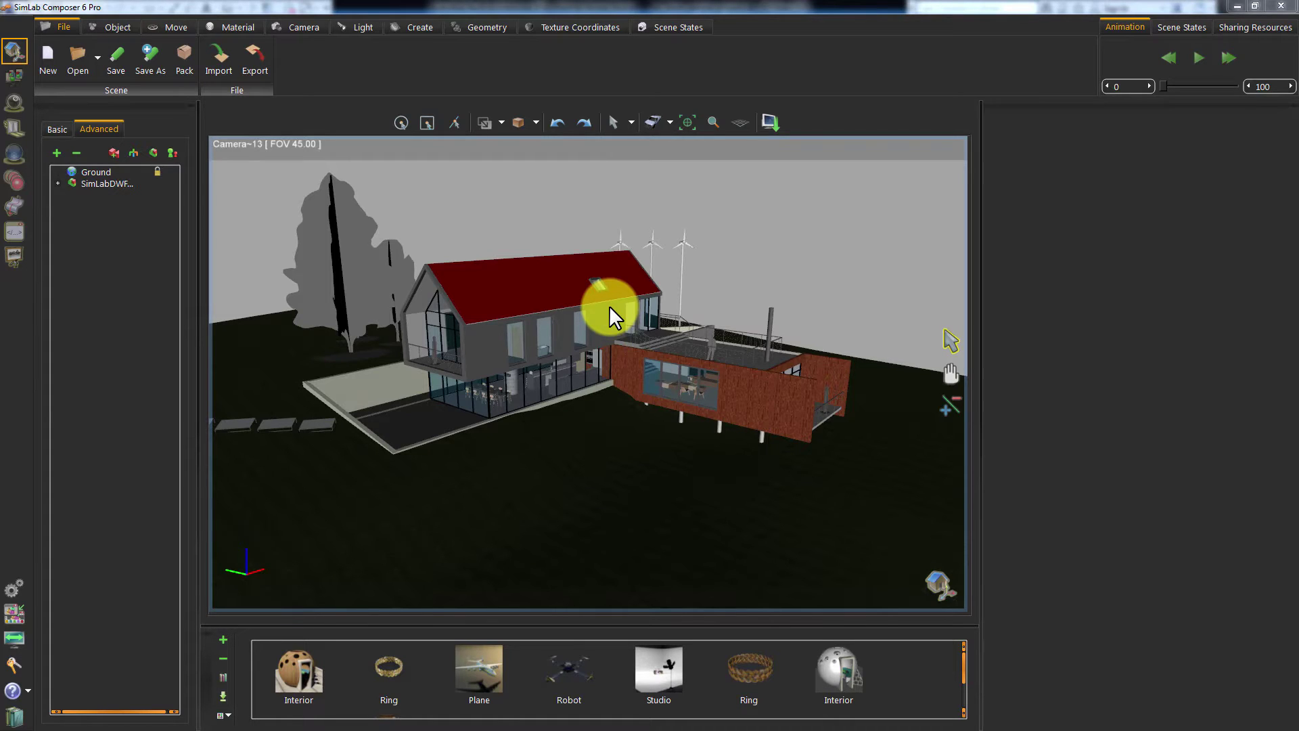
# Clear the model selection and preview the whole house in the real-time rendered view.
pyautogui.click(609, 305)
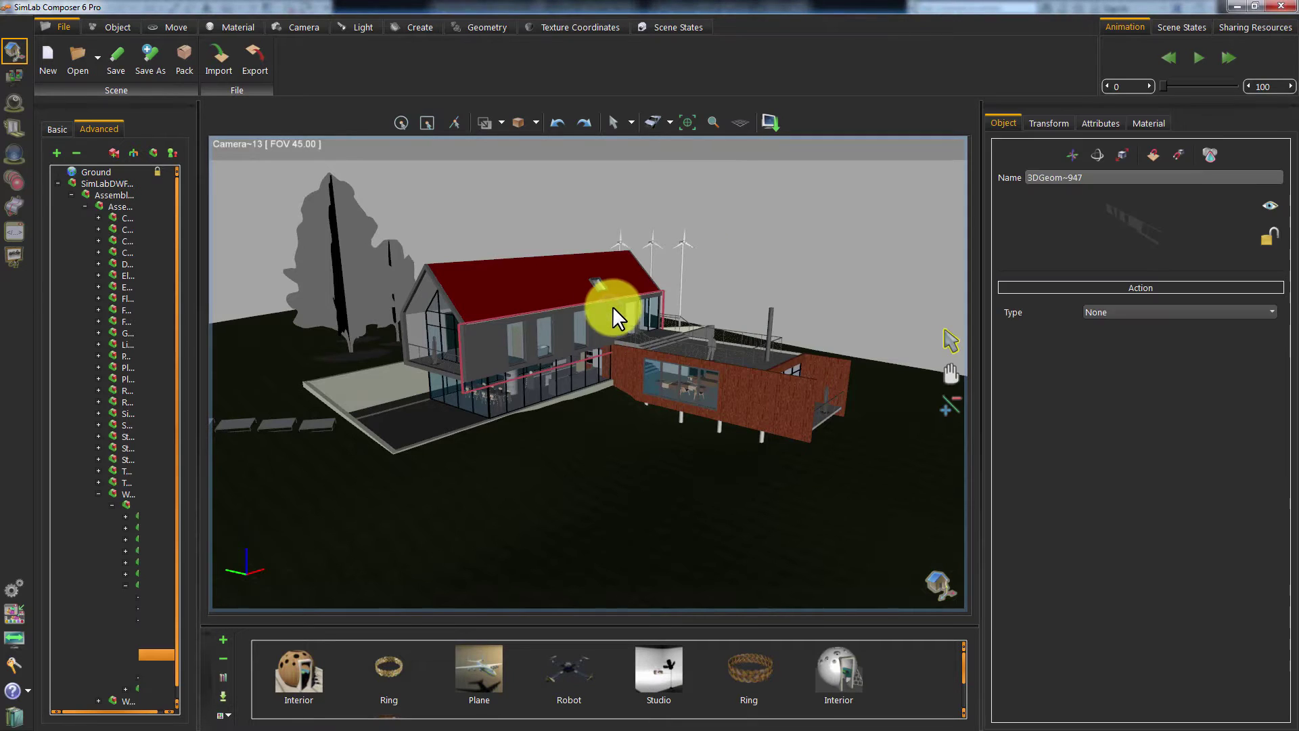
pyautogui.click(732, 253)
pyautogui.moveTo(734, 253); pyautogui.dragTo(742, 251)
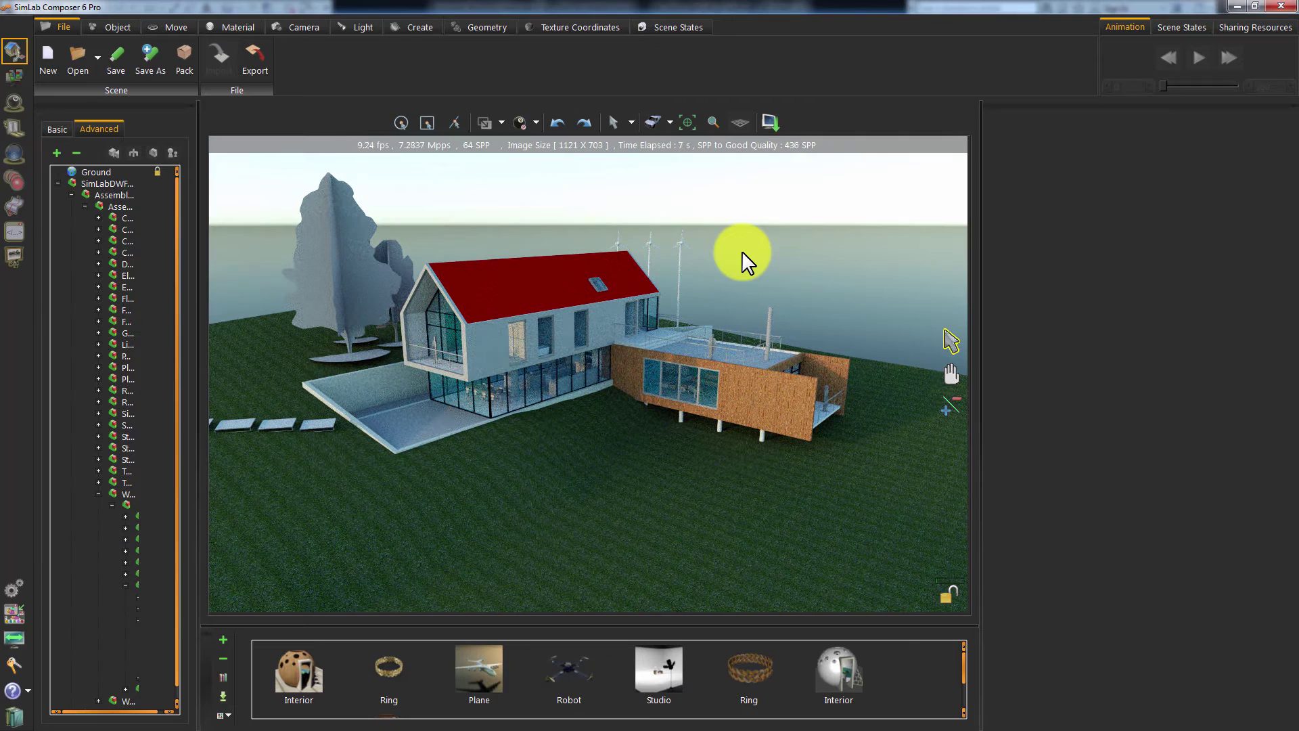
pyautogui.press('Escape')
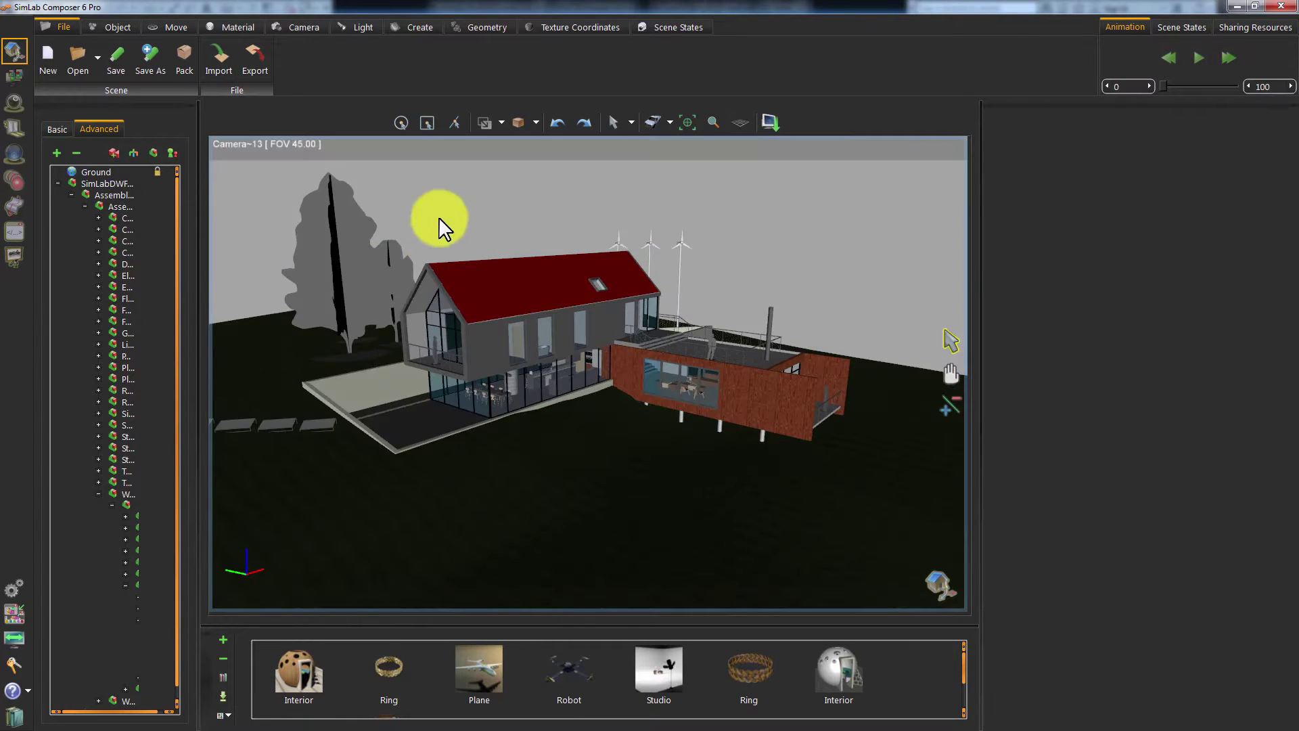
# Set the sun direction to elevation 35.4 and horizontal 139.3, and preview the rendered lighting.
pyautogui.click(16, 103)
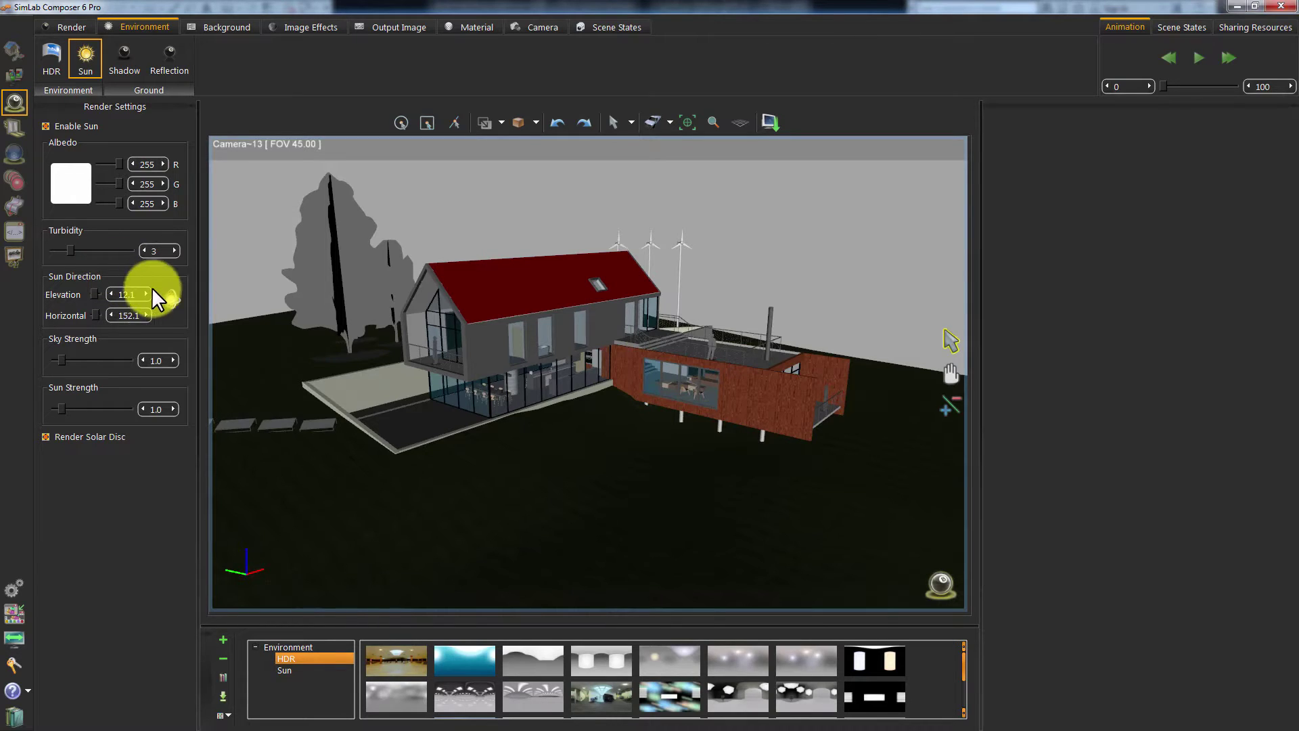
pyautogui.click(170, 299)
pyautogui.moveTo(550, 314); pyautogui.dragTo(664, 322)
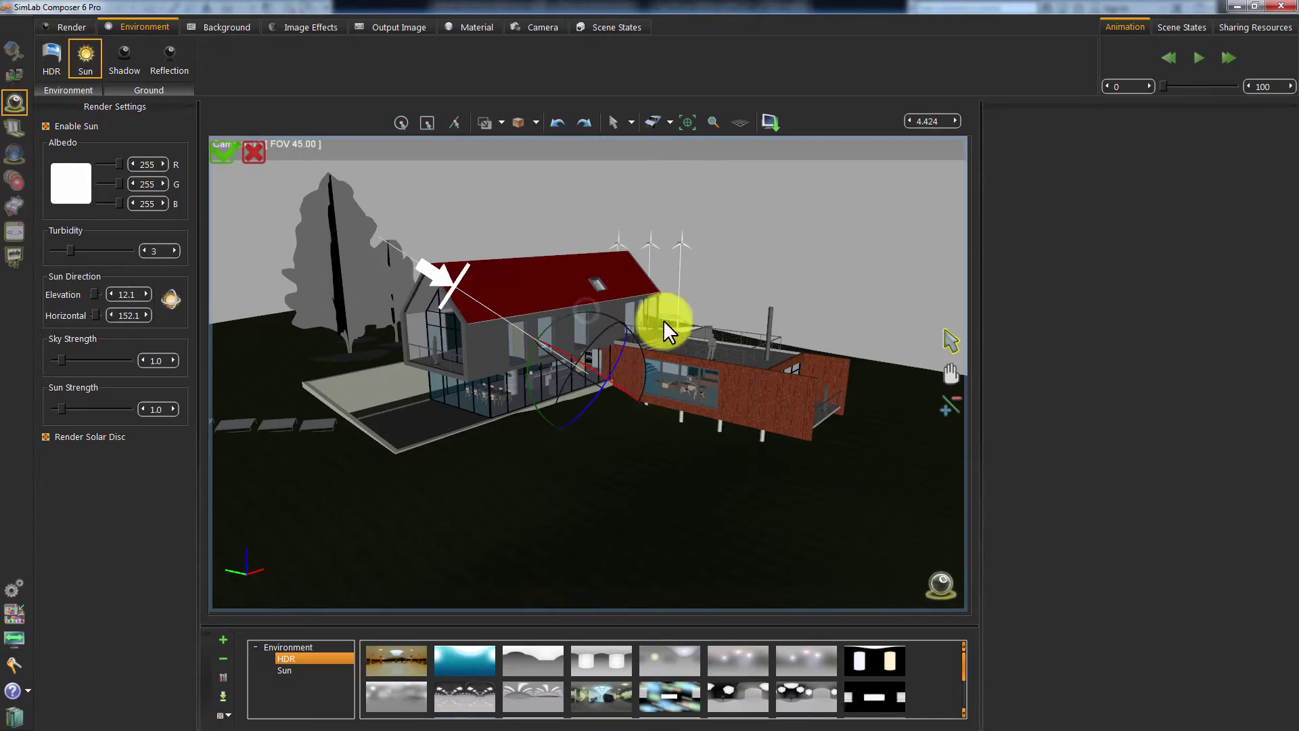
pyautogui.press('Return')
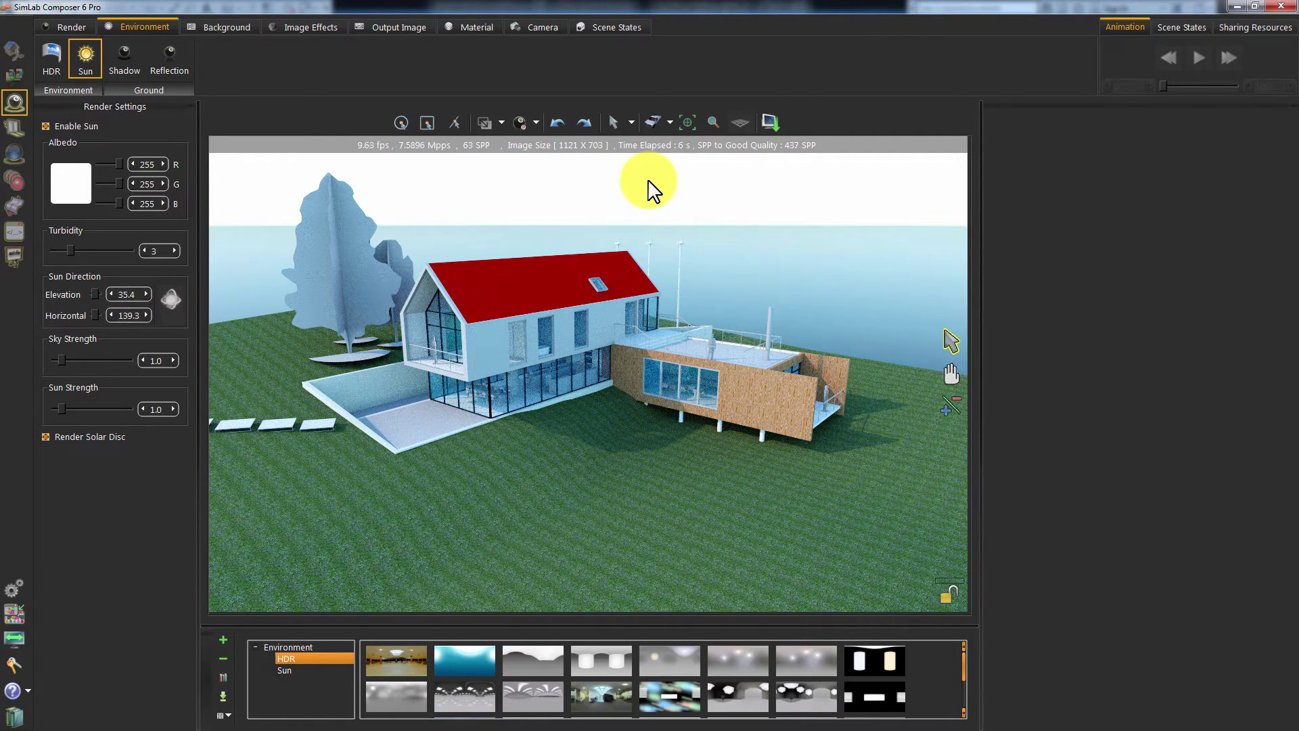
pyautogui.press('Escape')
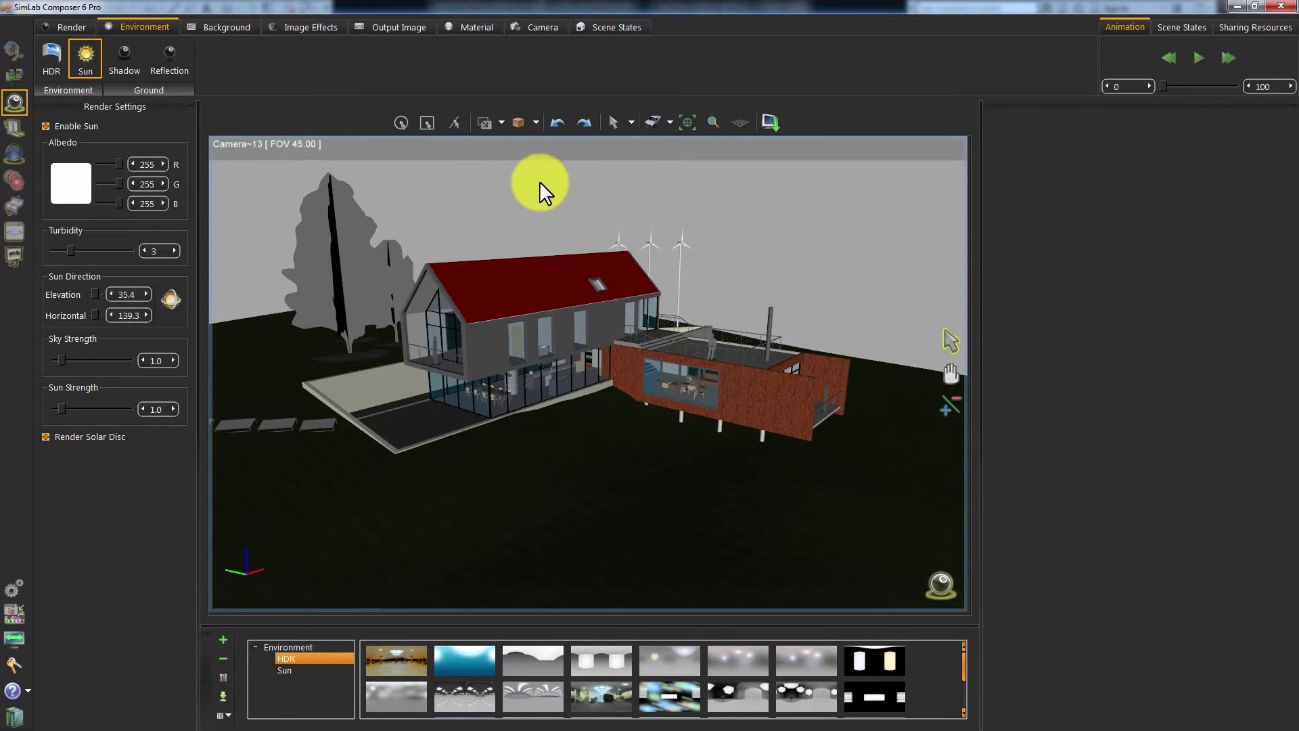
# Show the scene's materials and merge the identical ones.
pyautogui.click(14, 45)
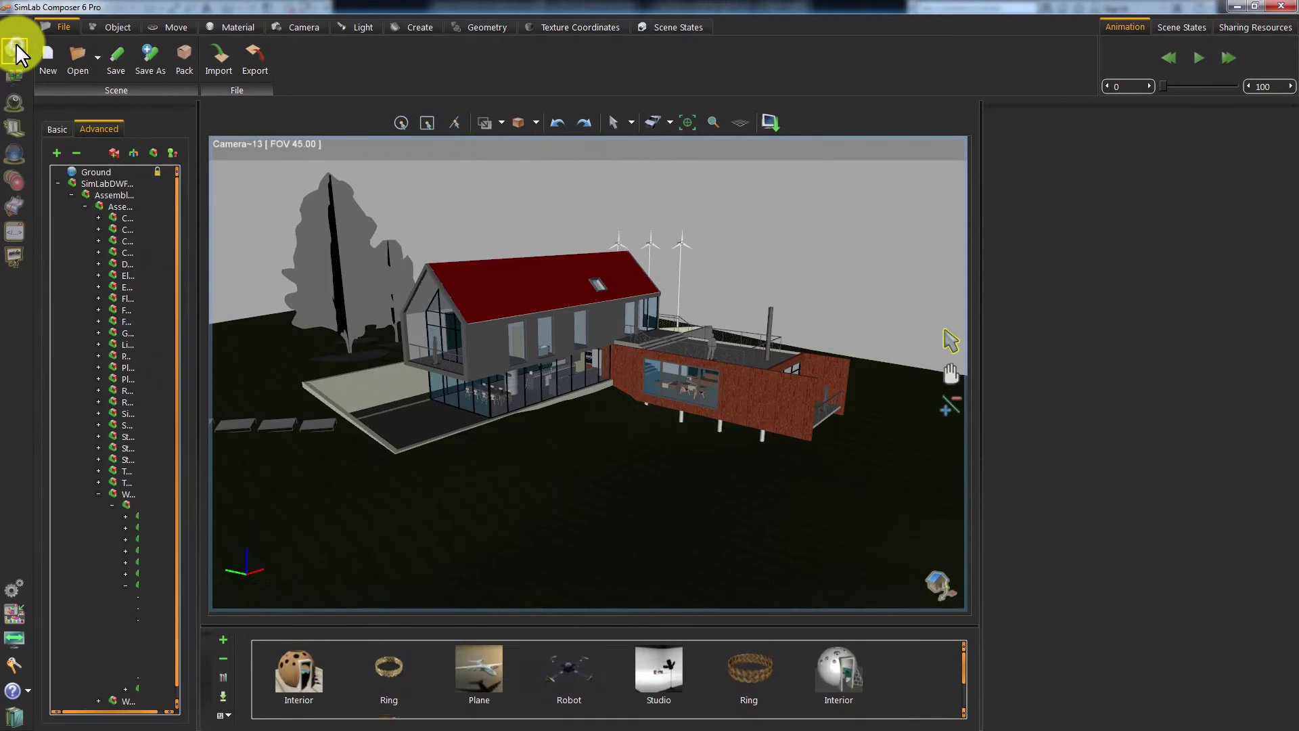
pyautogui.click(230, 27)
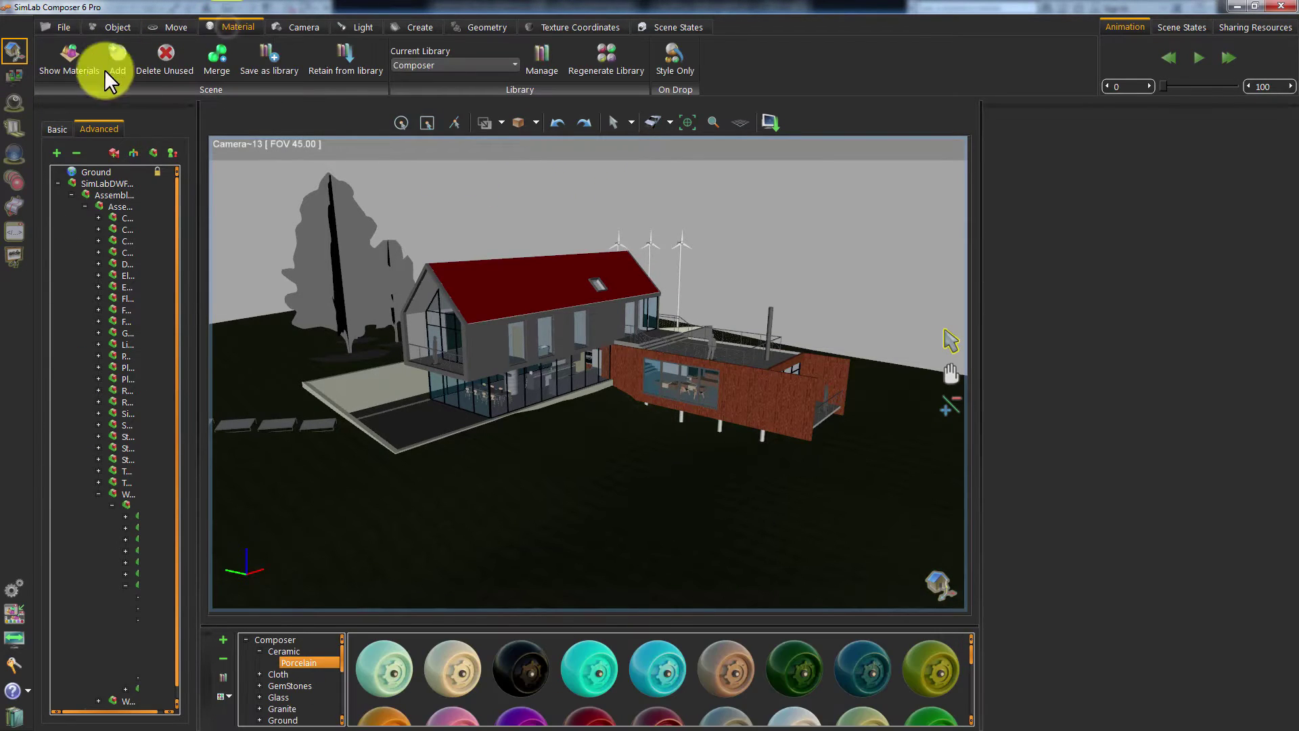
pyautogui.click(67, 55)
pyautogui.click(417, 187)
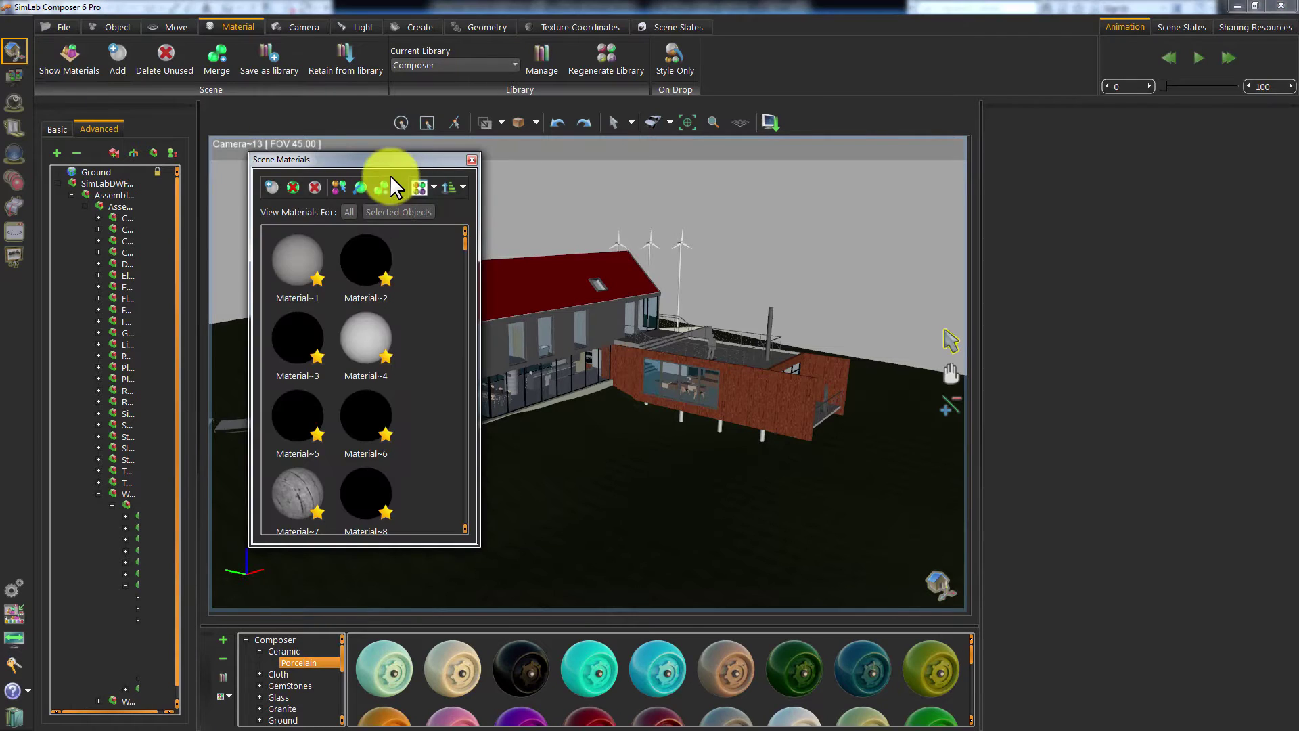
pyautogui.moveTo(393, 164); pyautogui.dragTo(391, 162)
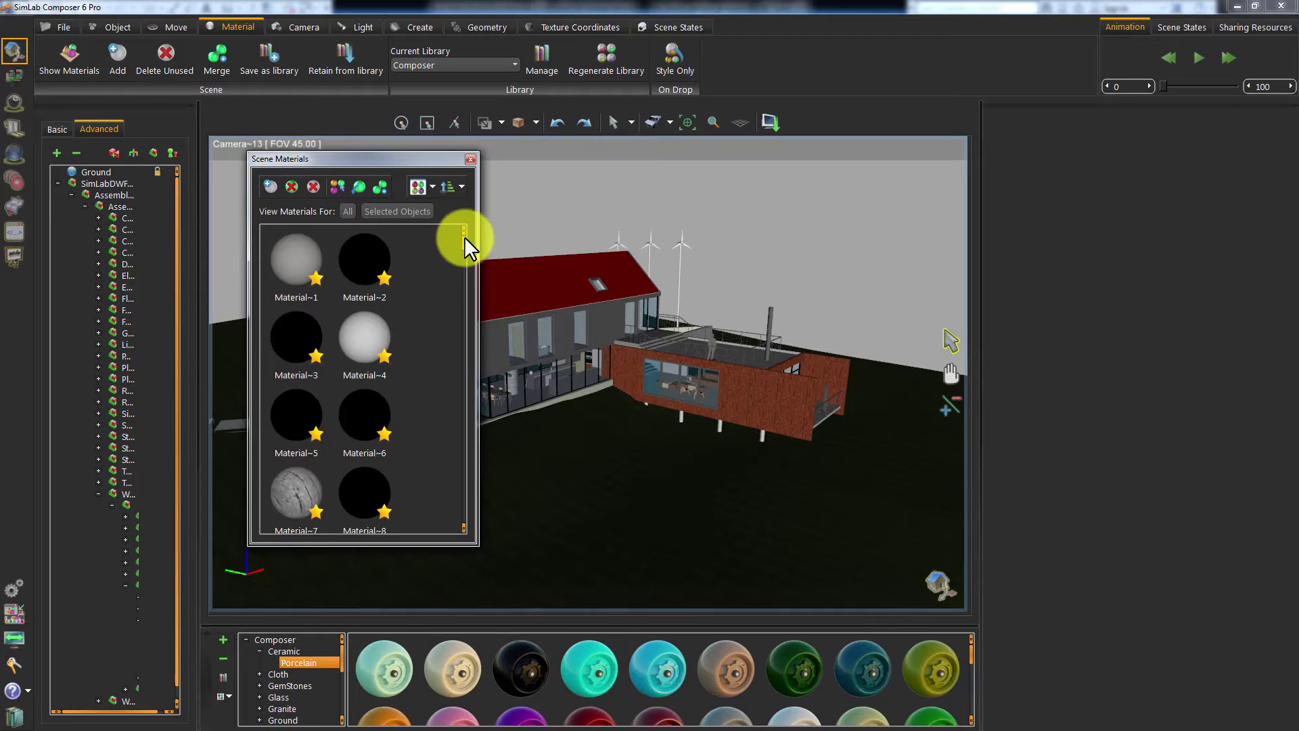
pyautogui.moveTo(464, 237)
pyautogui.mouseDown()
pyautogui.moveTo(458, 416)
pyautogui.moveTo(466, 233)
pyautogui.mouseUp()
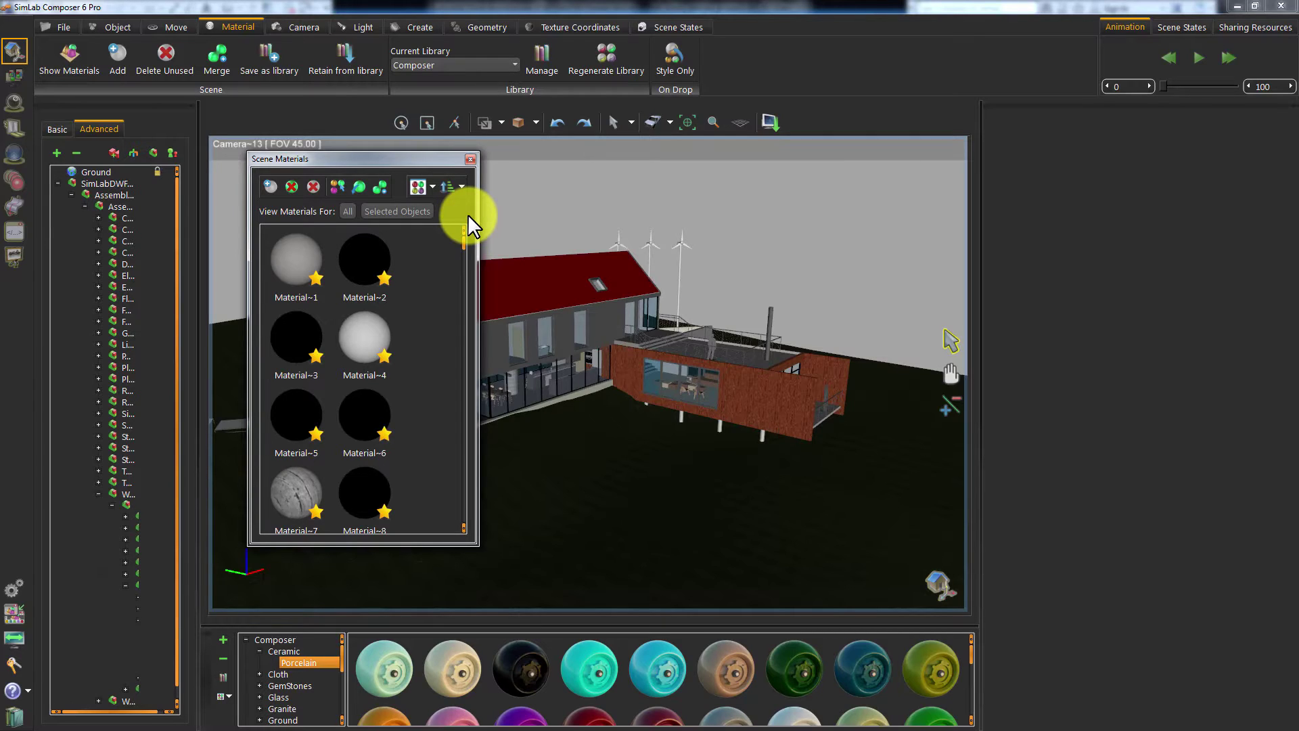
pyautogui.click(380, 184)
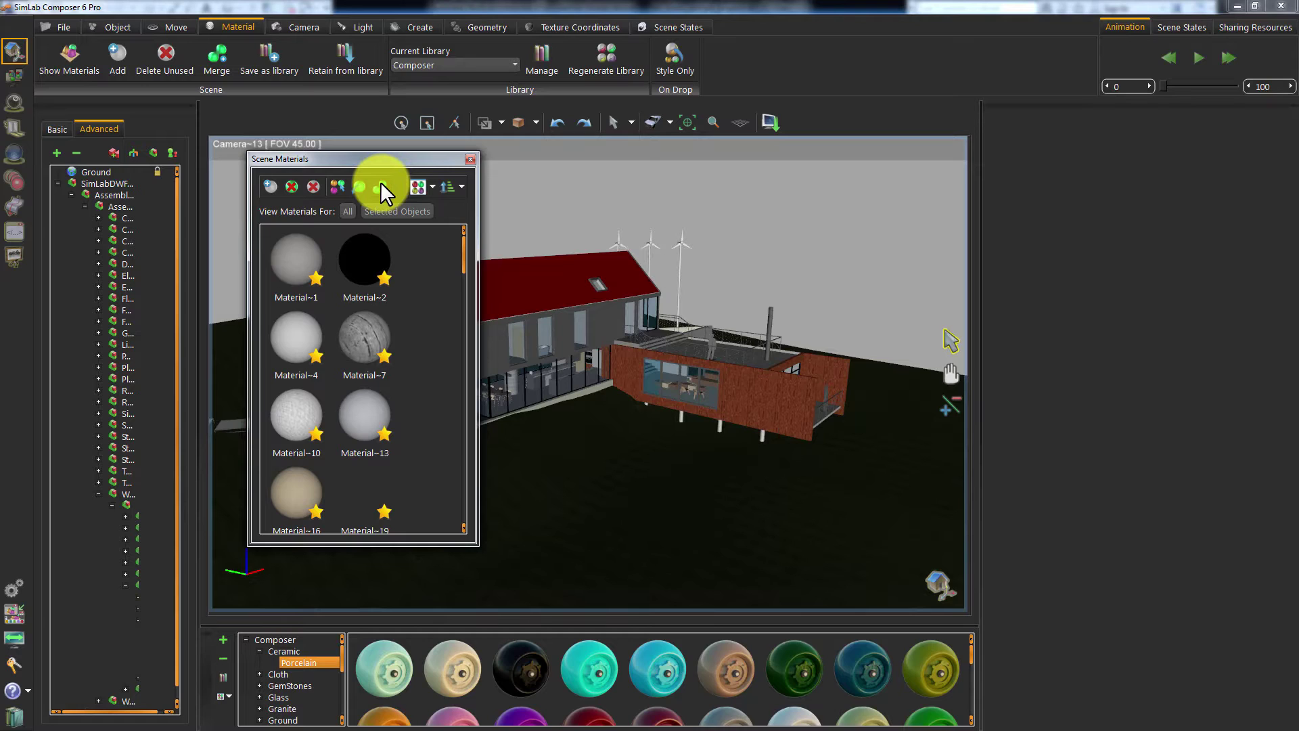
pyautogui.click(380, 182)
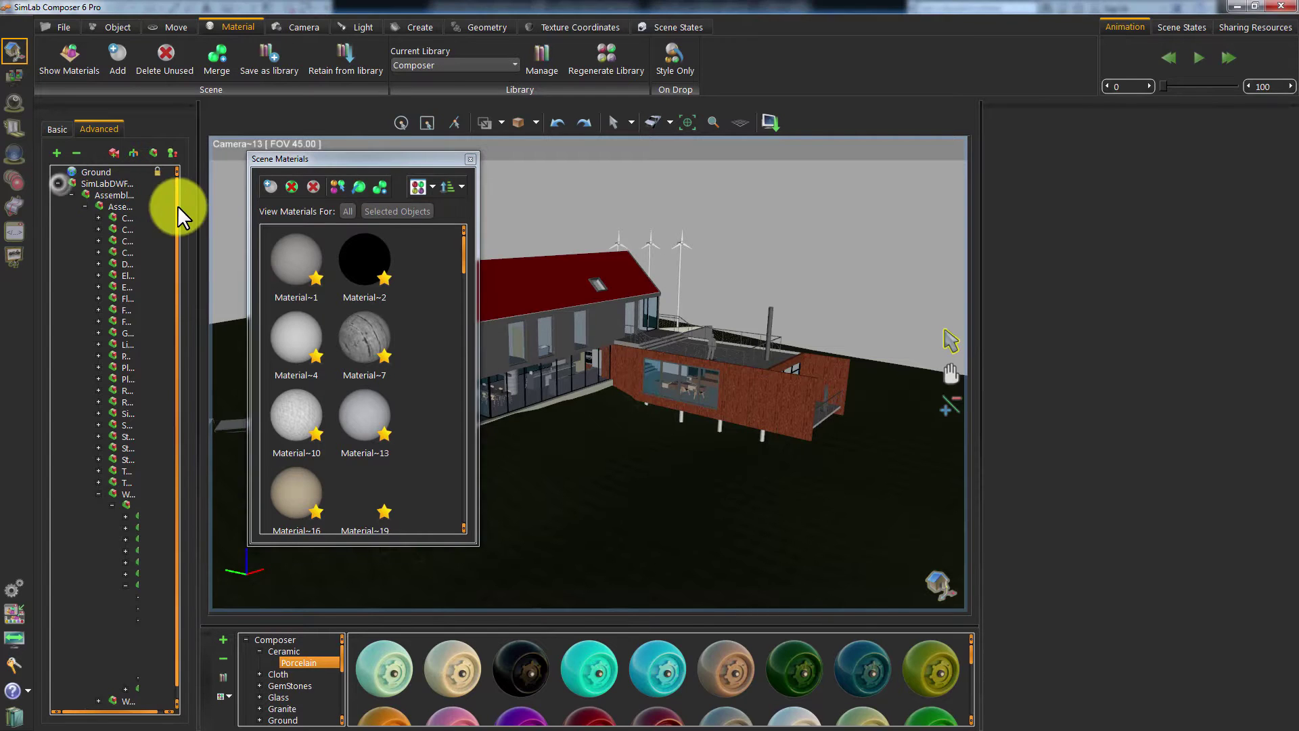
# Expand the full scene tree to examine its hierarchy, collapse SimLabDWFFile again, and close the scene materials window.
pyautogui.click(57, 152)
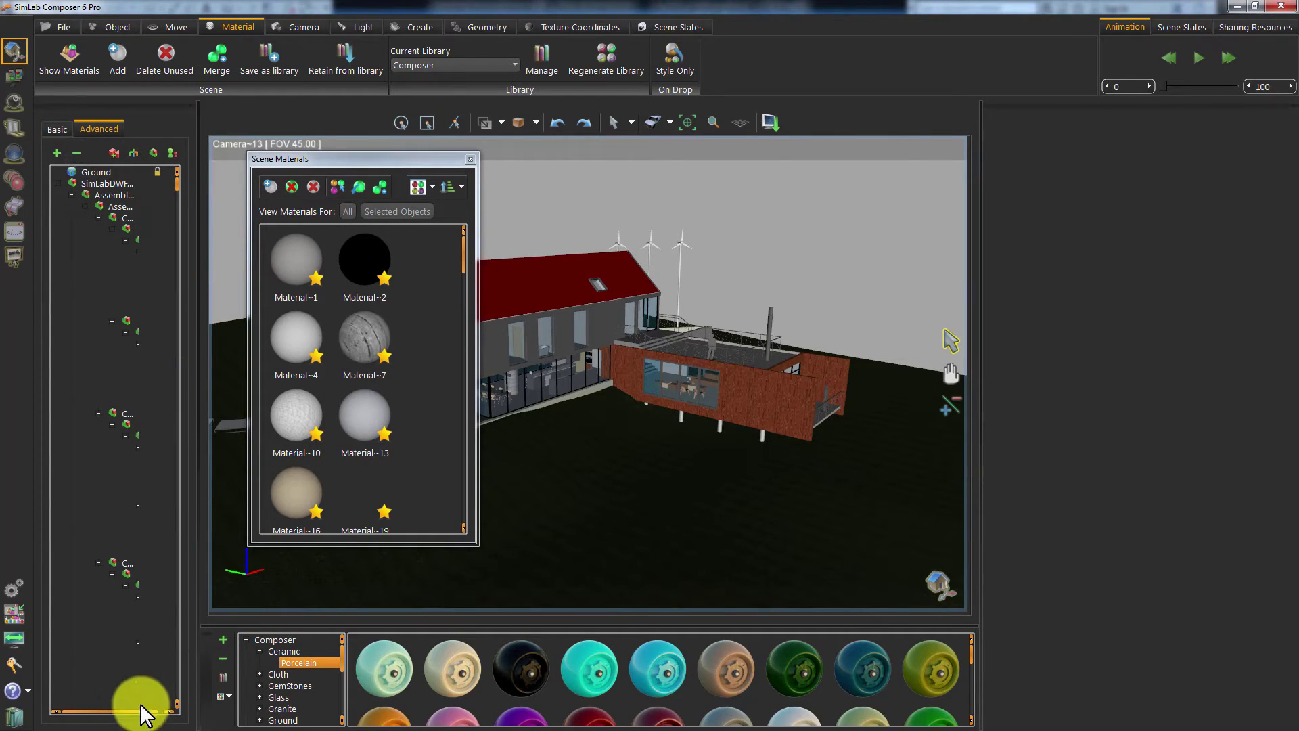
pyautogui.moveTo(196, 612); pyautogui.dragTo(295, 174)
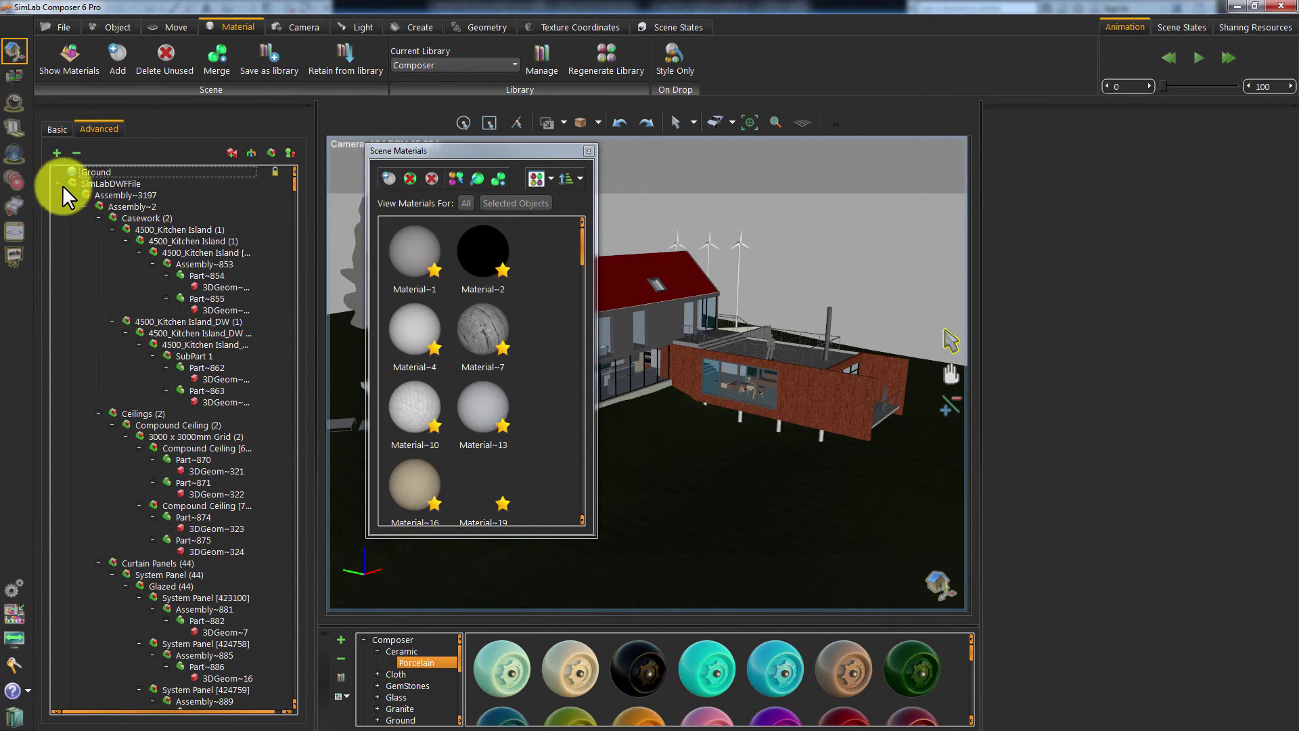
pyautogui.click(57, 184)
pyautogui.moveTo(318, 252); pyautogui.dragTo(220, 254)
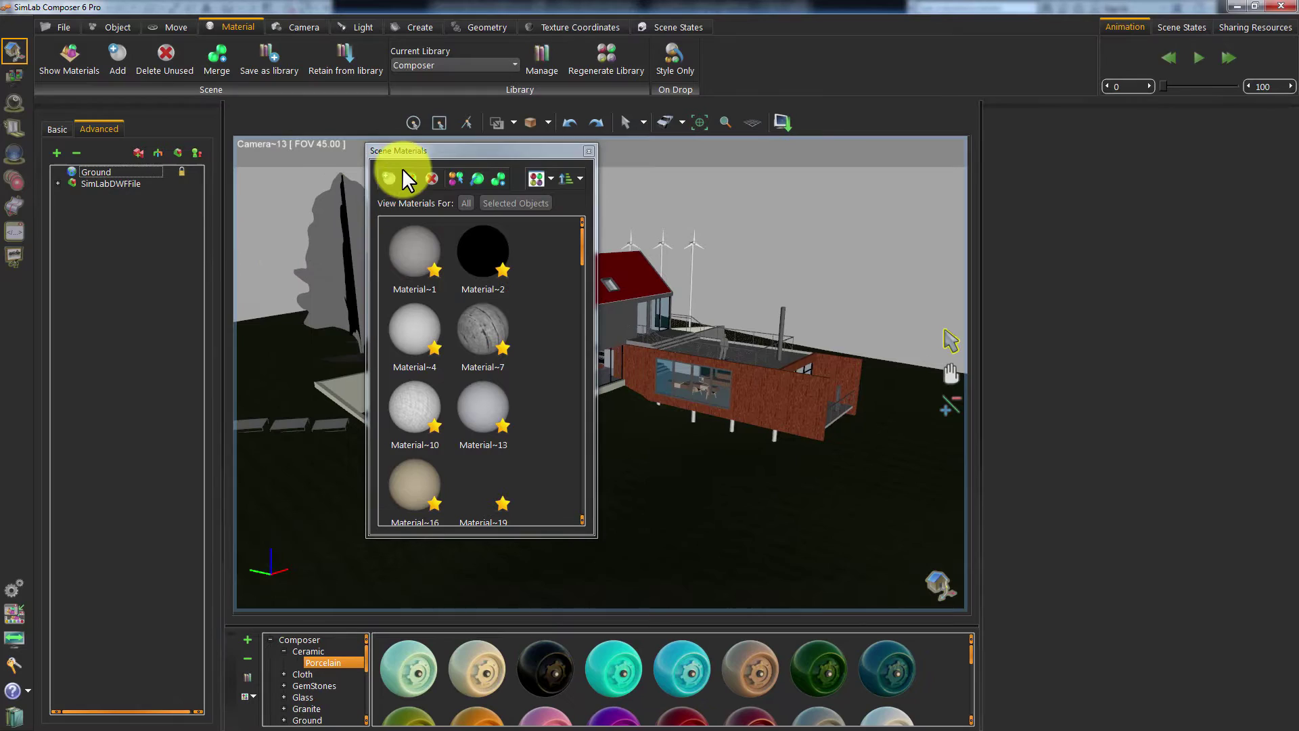
pyautogui.click(586, 150)
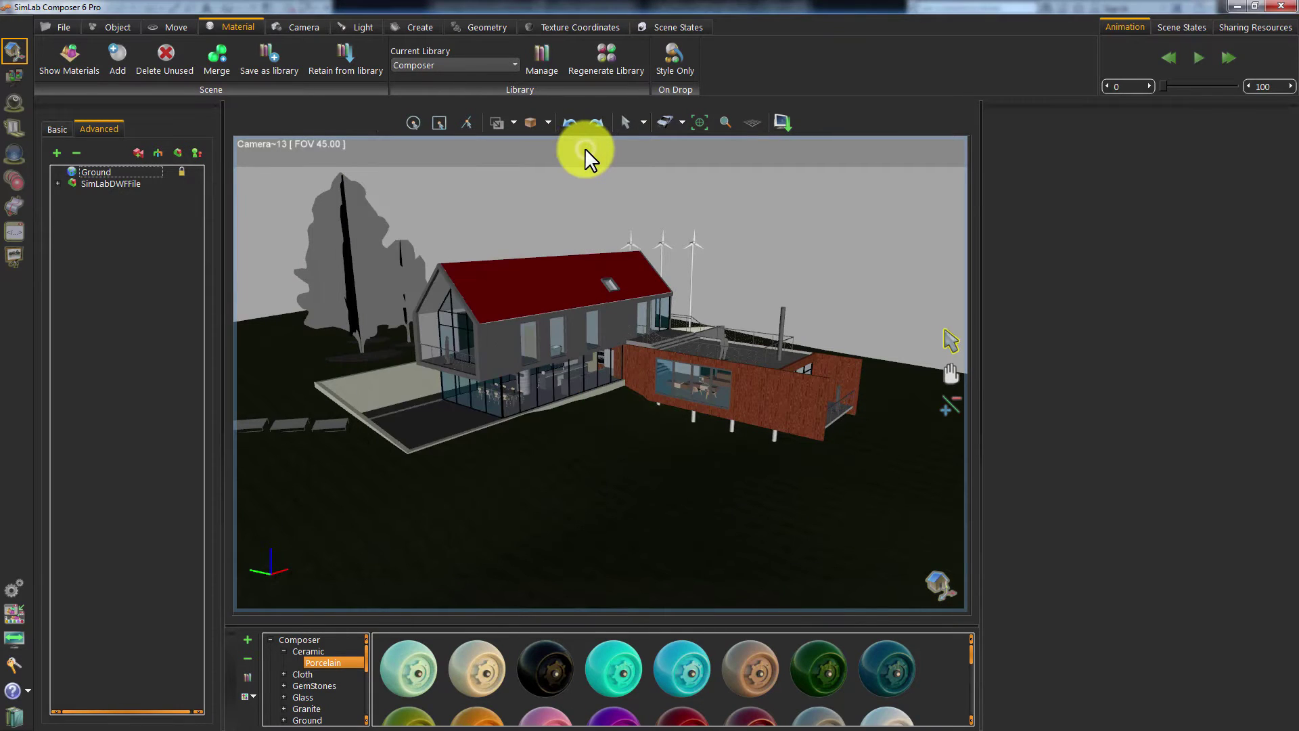
# Merge the geometry of the whole SimLabDWFFile assembly based on material.
pyautogui.click(125, 183)
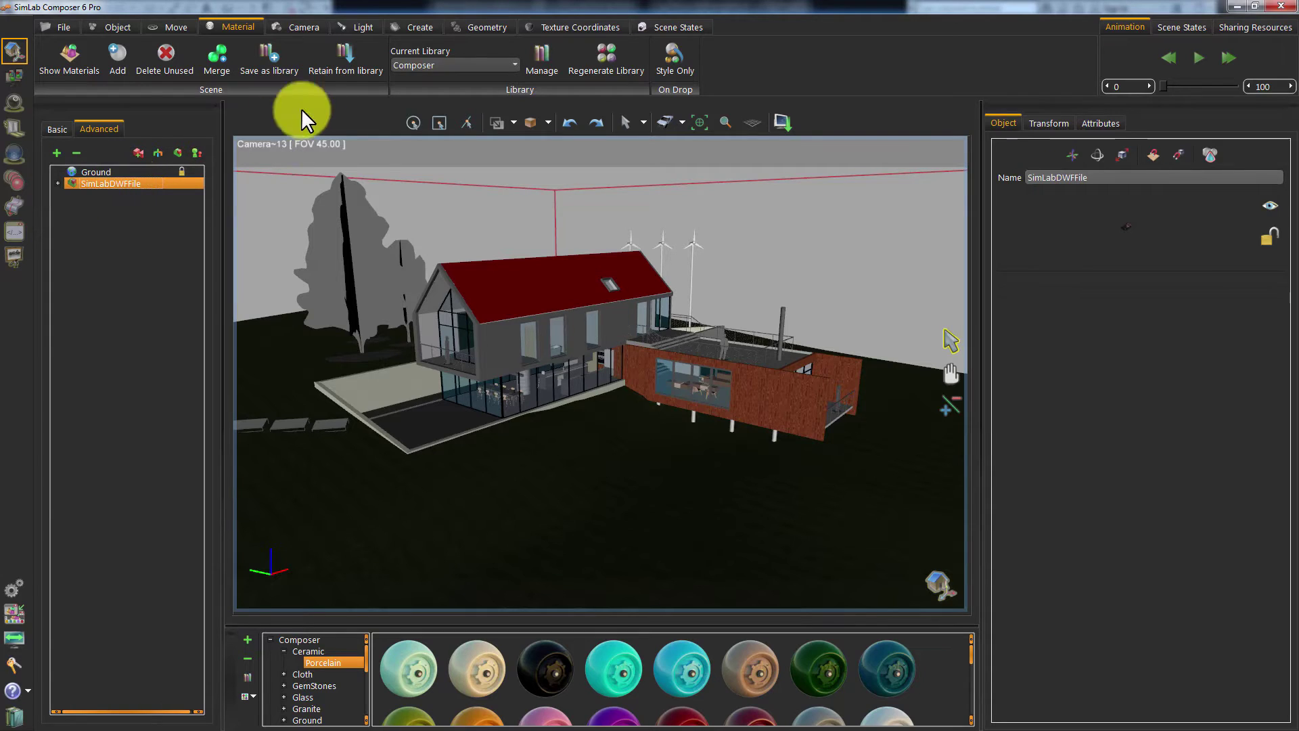
pyautogui.click(484, 26)
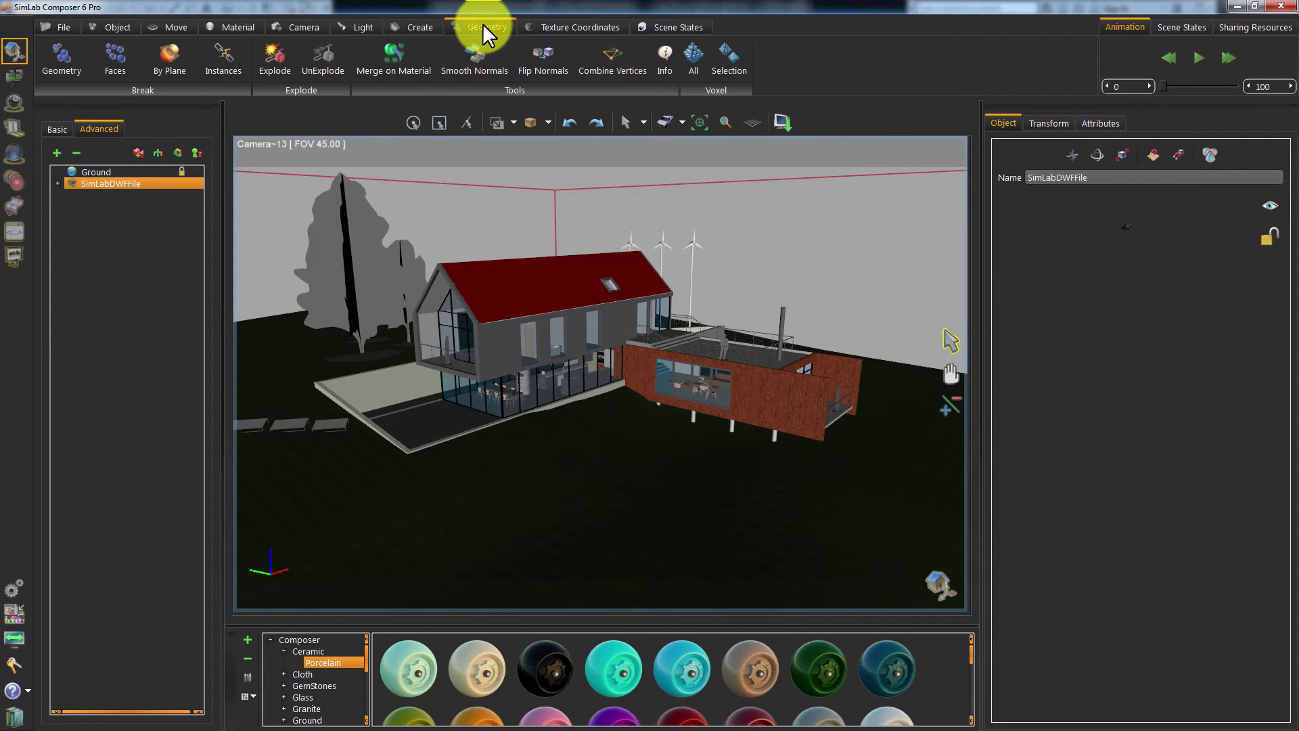
pyautogui.click(399, 58)
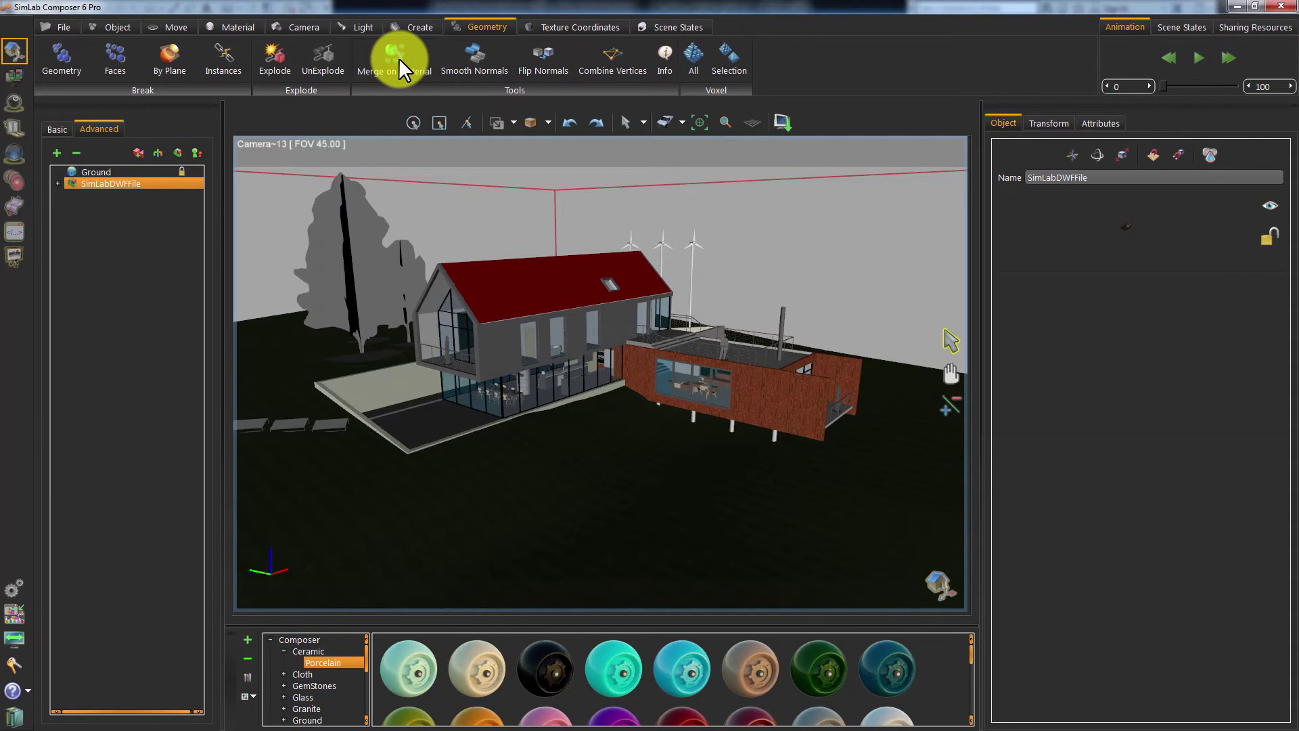
# Examine the merged hierarchy of SimLabDWFFile and check its geometrical info.
pyautogui.click(58, 183)
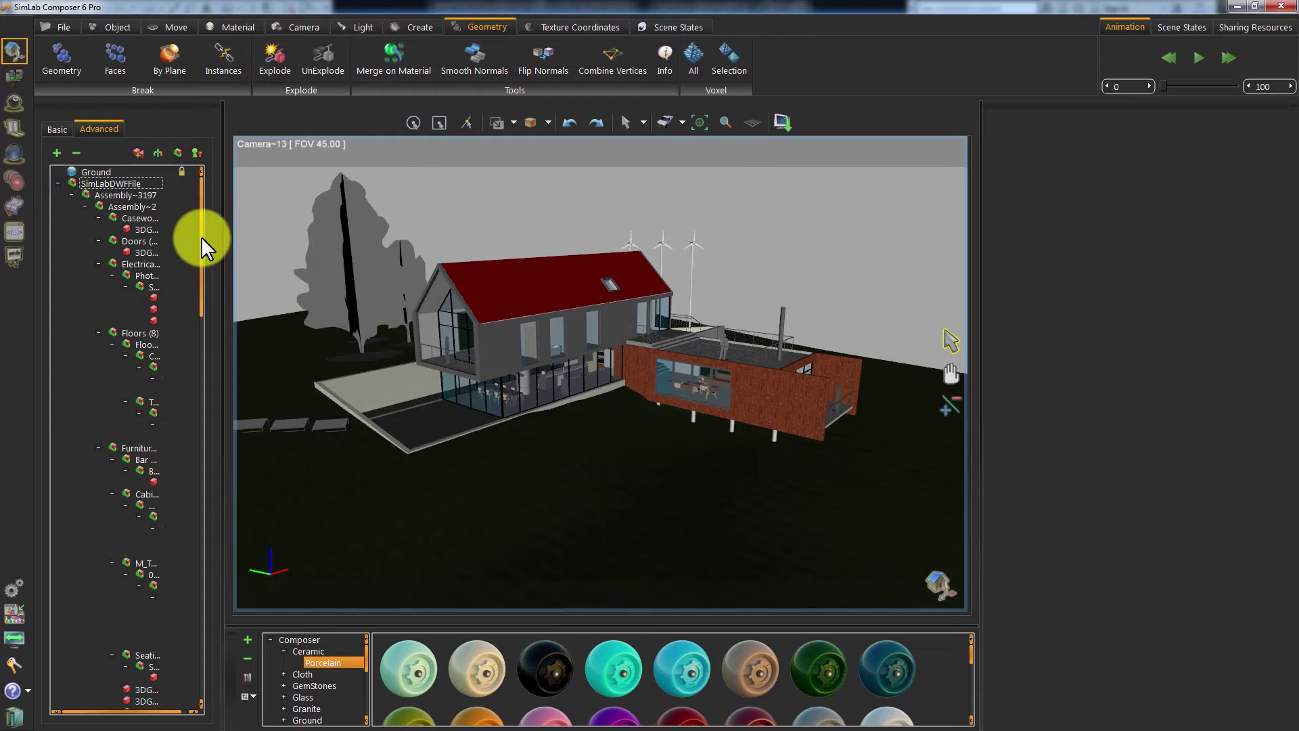
pyautogui.moveTo(222, 240); pyautogui.dragTo(305, 172)
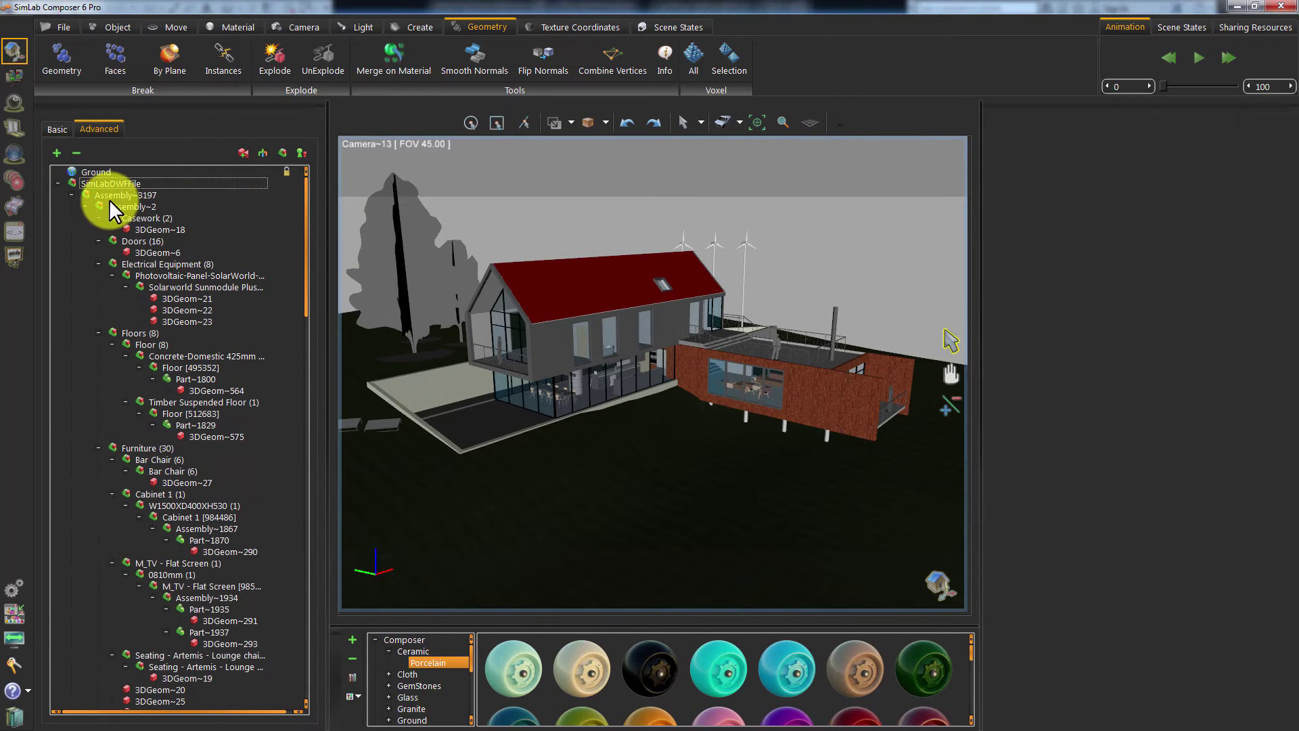
pyautogui.click(58, 183)
pyautogui.click(111, 183)
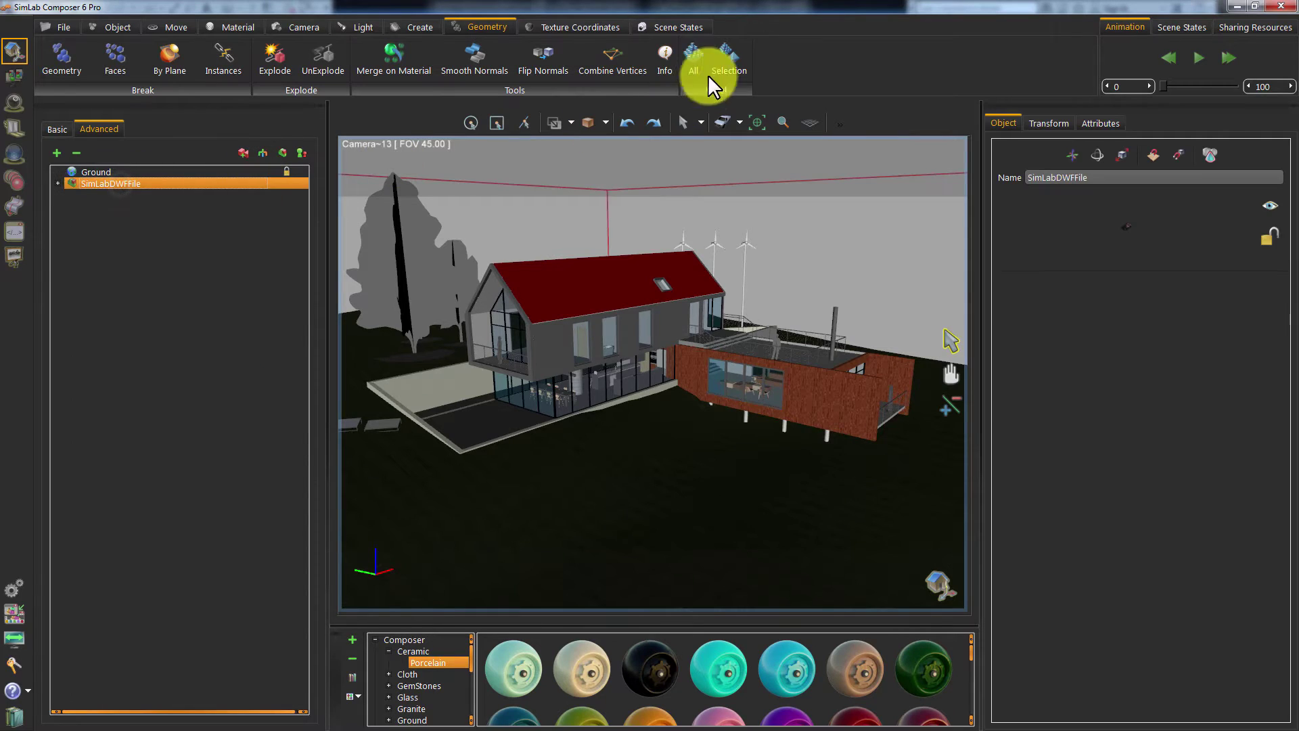
pyautogui.click(664, 57)
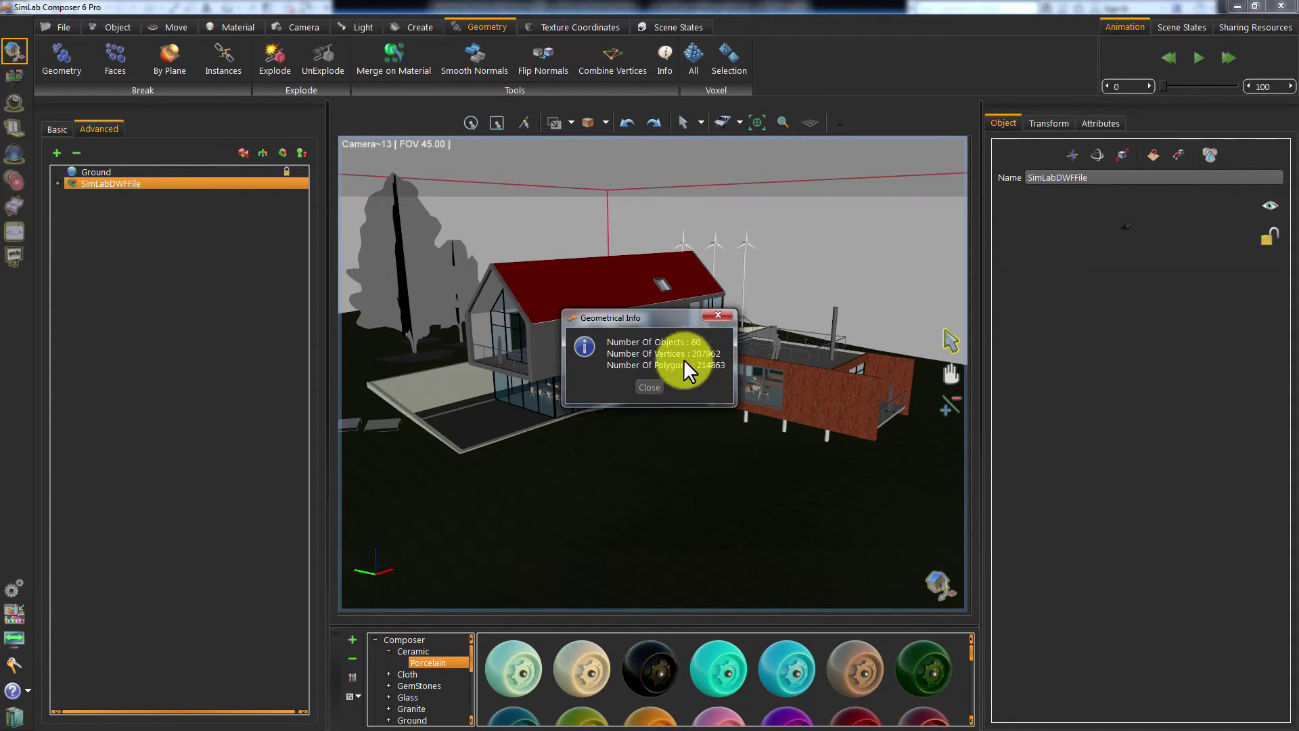
pyautogui.click(655, 382)
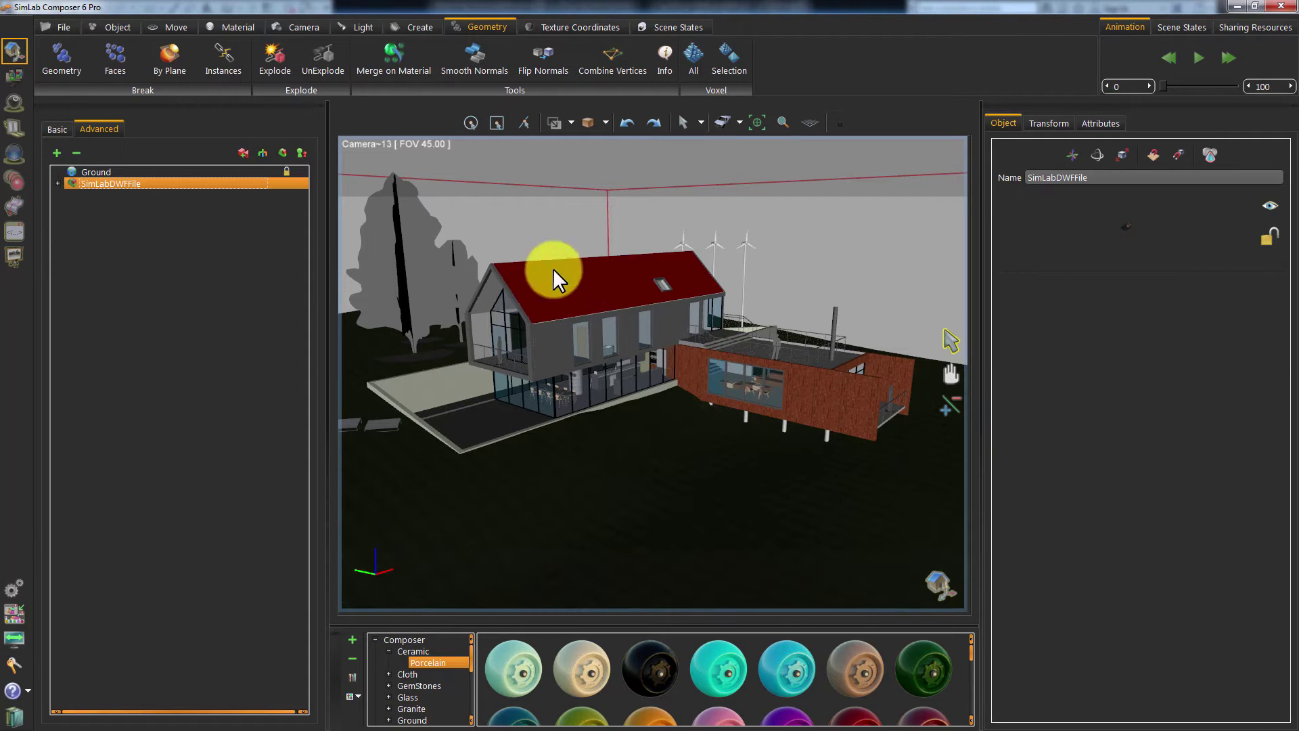
# Apply the dark brown Overlaps material from the Roof Tile library category to the house's red roof.
pyautogui.click(233, 25)
pyautogui.moveTo(772, 288); pyautogui.dragTo(707, 298)
pyautogui.click(624, 285)
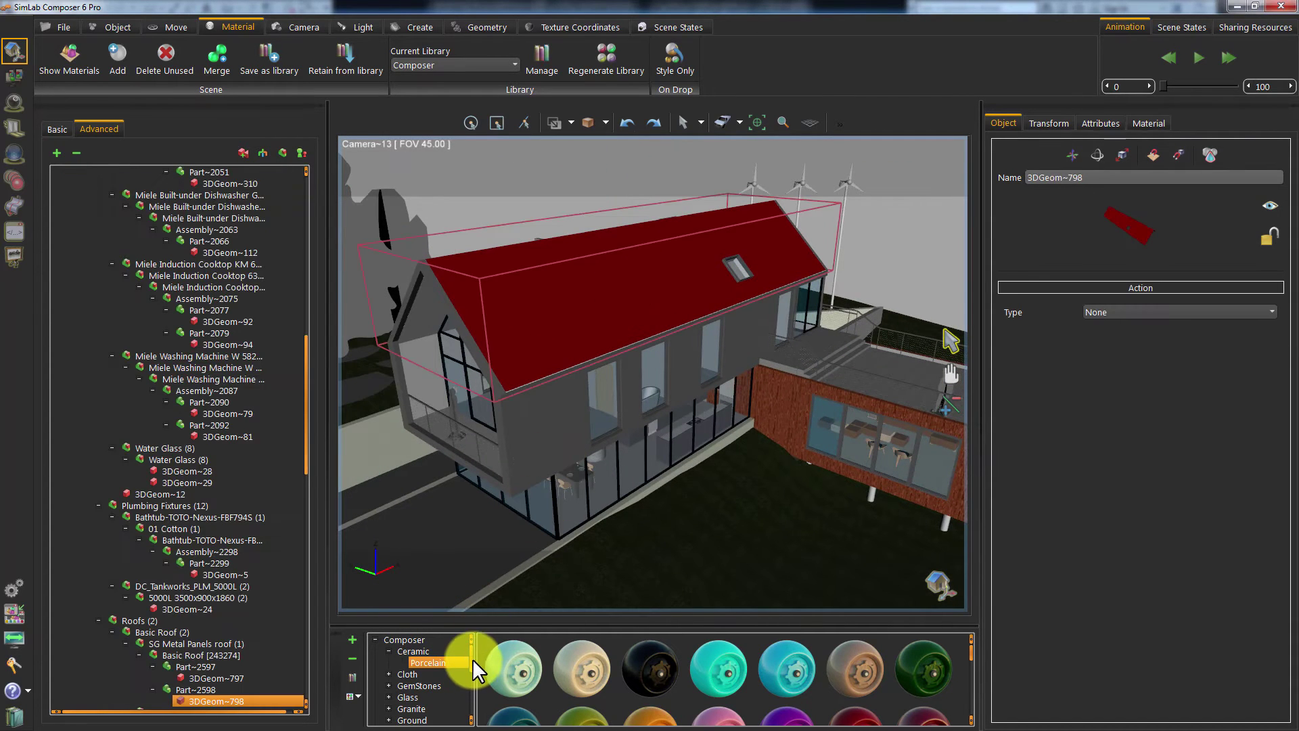
pyautogui.scroll(-4, 470, 665)
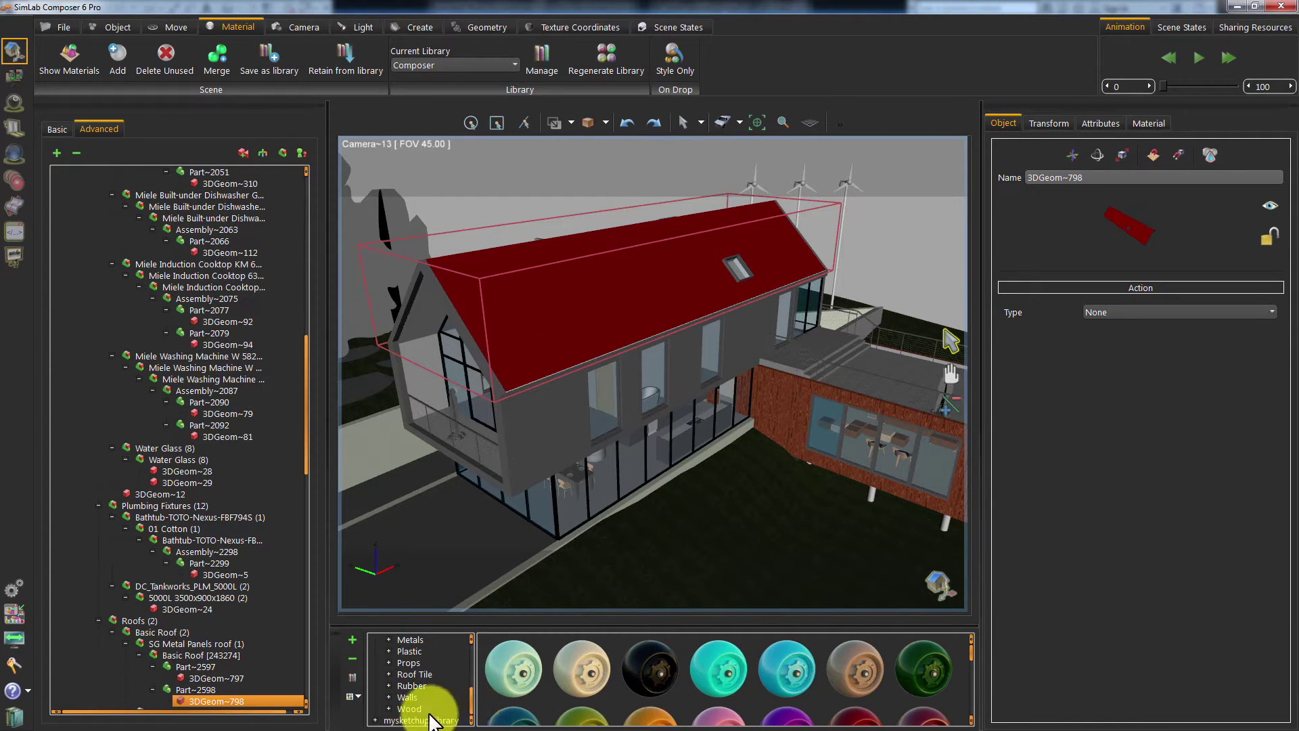
pyautogui.click(389, 674)
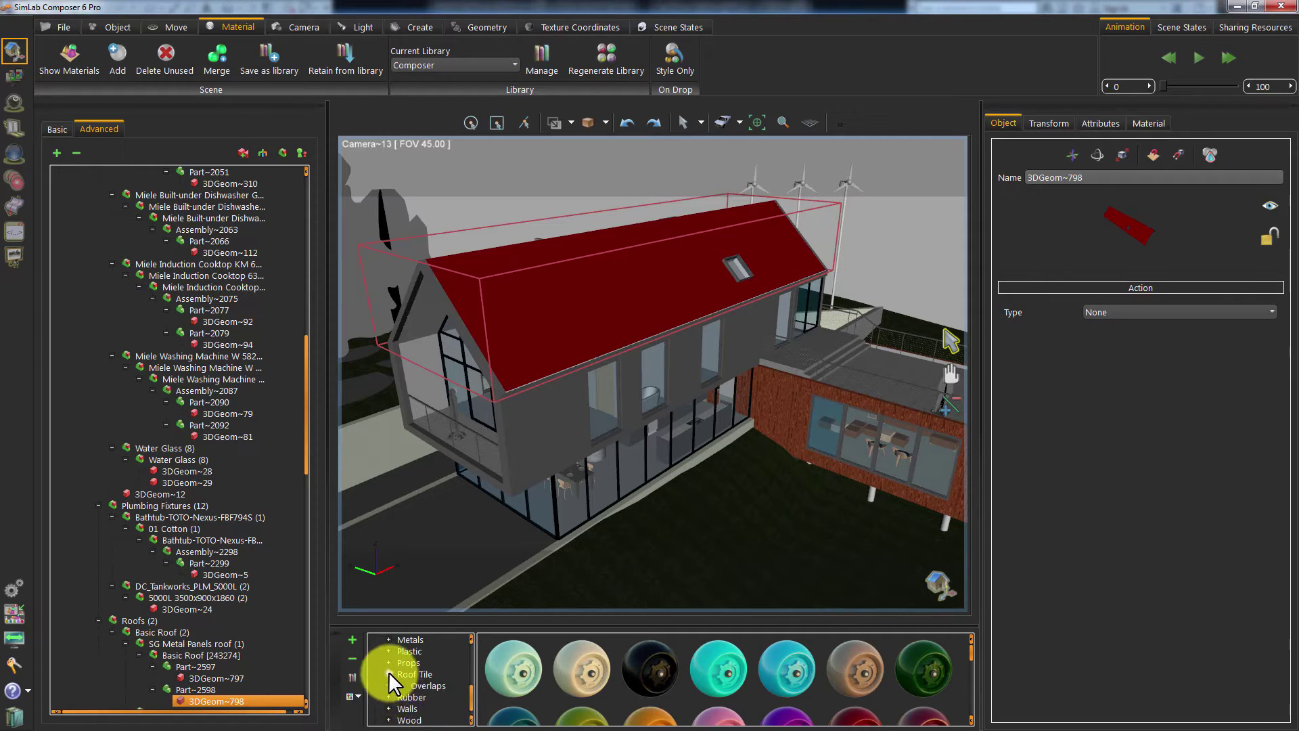
pyautogui.click(428, 684)
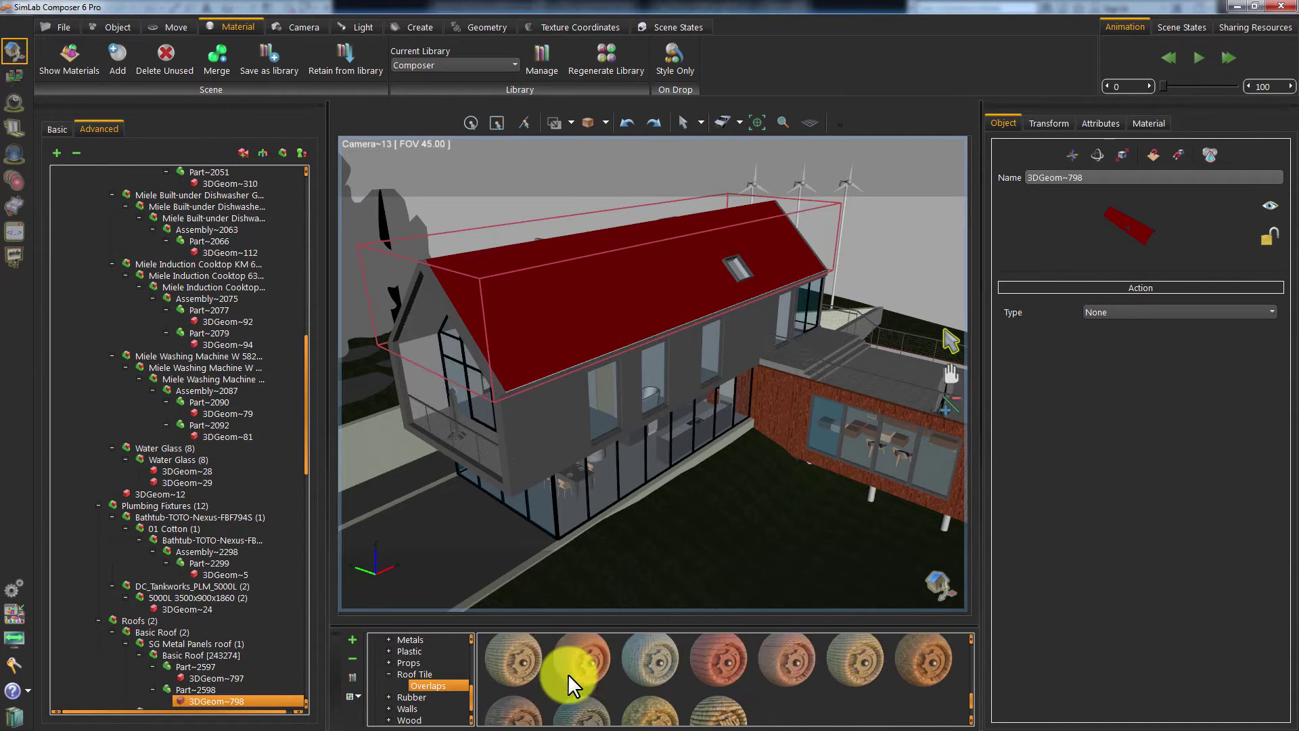
pyautogui.scroll(-2, 562, 676)
pyautogui.moveTo(513, 691); pyautogui.dragTo(559, 299)
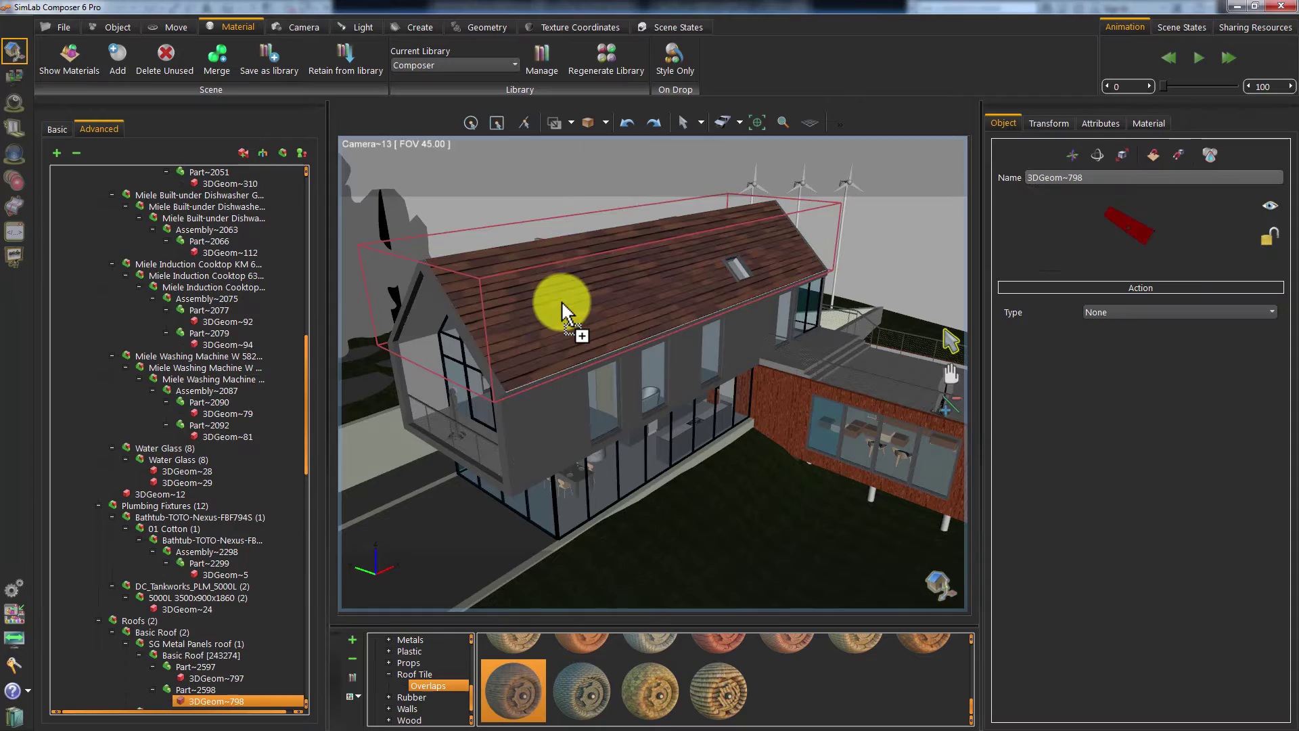
# Set the material type of the grey upper-floor exterior wall to Matte.
pyautogui.moveTo(867, 251); pyautogui.dragTo(830, 230)
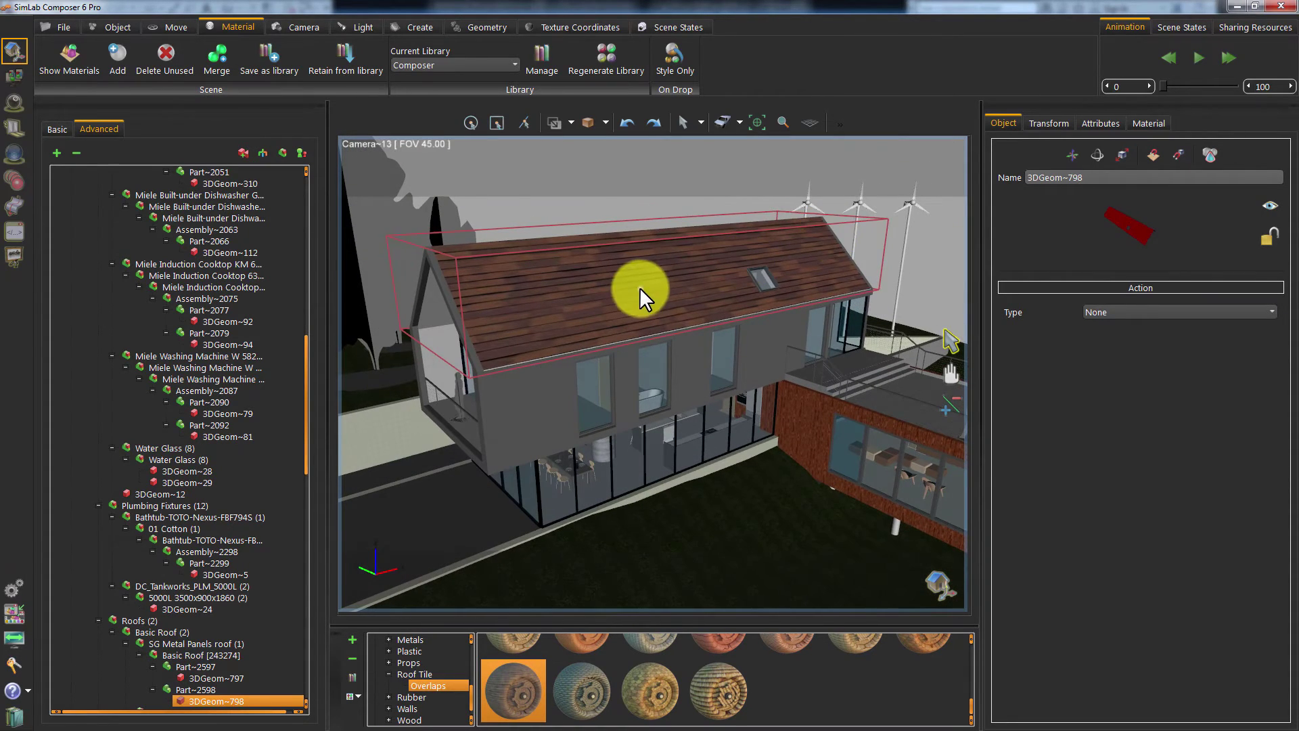
pyautogui.click(1144, 122)
pyautogui.moveTo(745, 347); pyautogui.dragTo(721, 408)
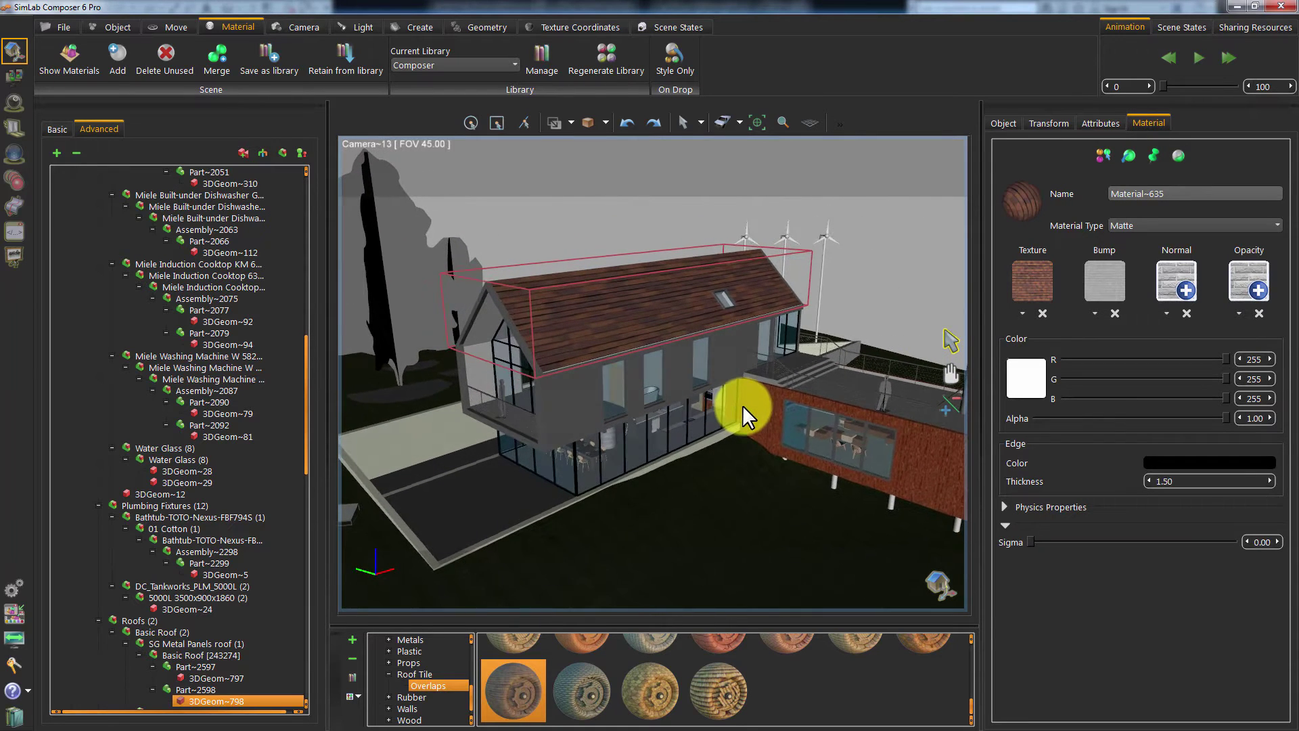
pyautogui.click(577, 403)
pyautogui.click(1165, 226)
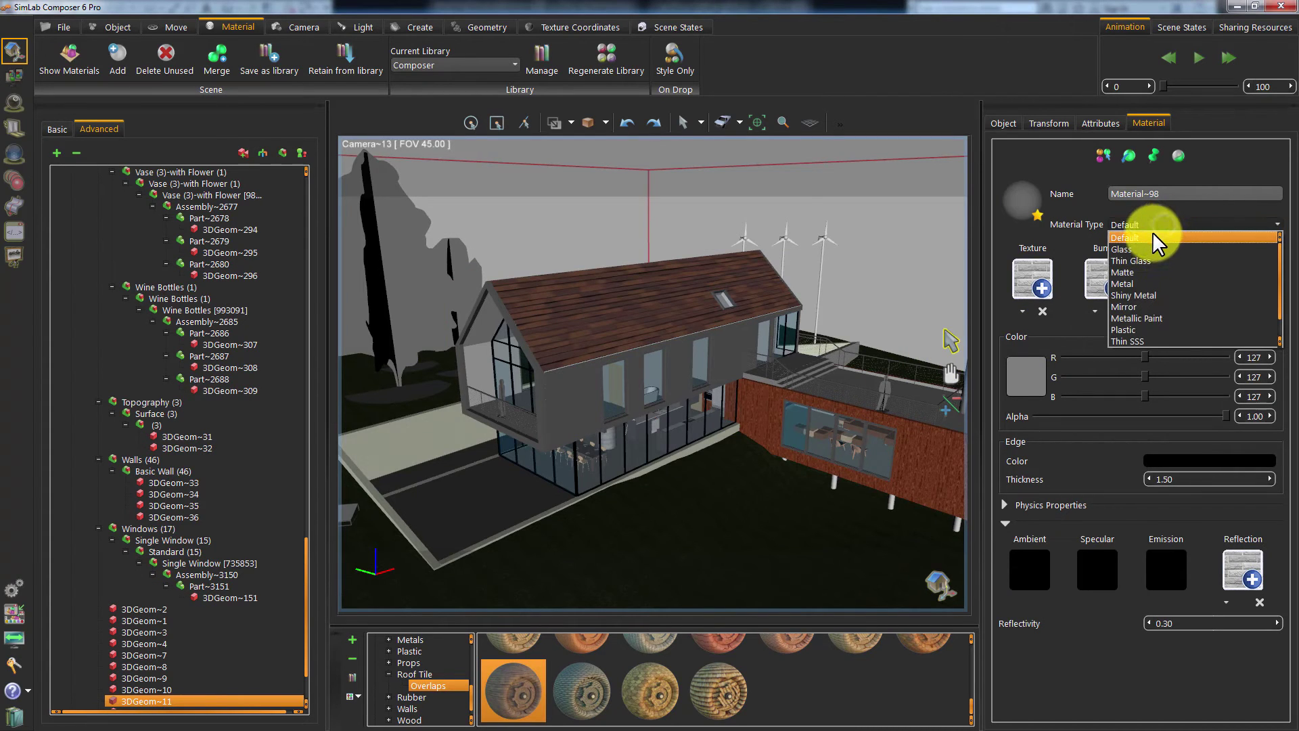
pyautogui.click(1127, 271)
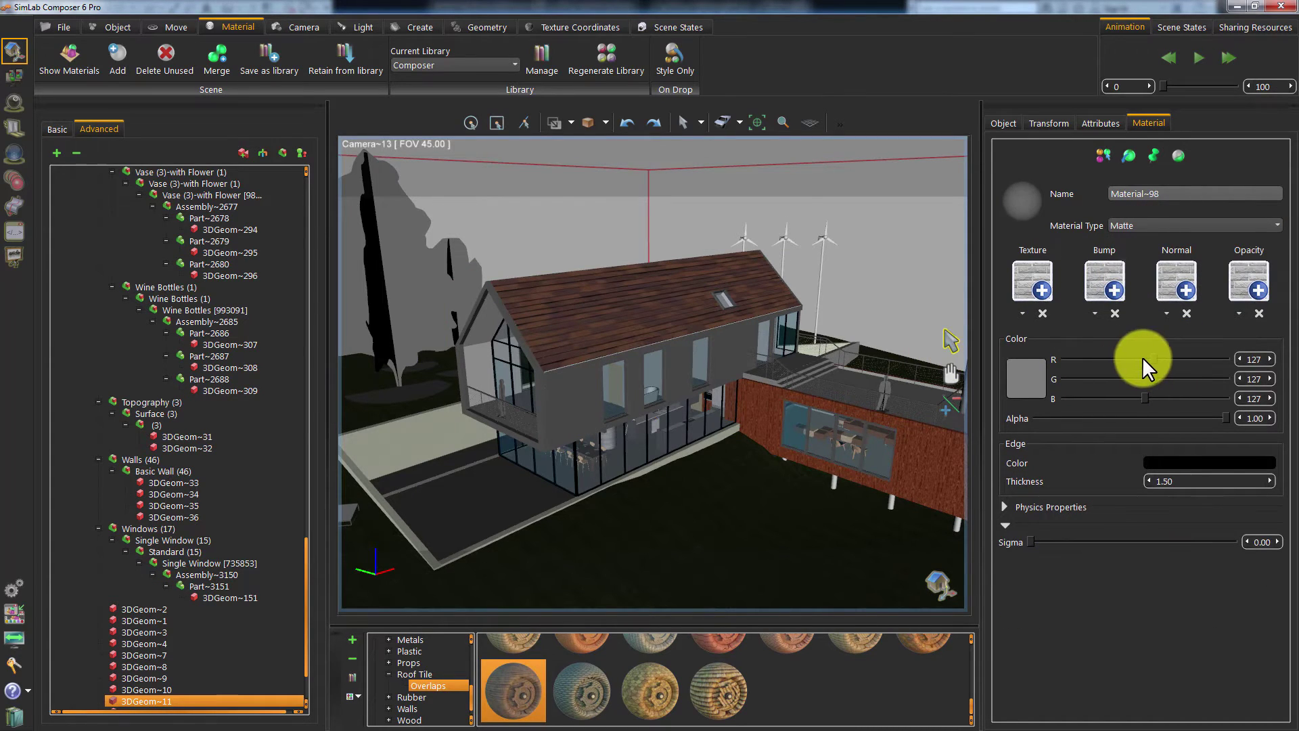
# Set the upper-floor exterior wall's material color to white, RGB 255, 255, 255, and collapse the scene tree.
pyautogui.moveTo(1143, 359); pyautogui.dragTo(1236, 360)
pyautogui.moveTo(1144, 378); pyautogui.dragTo(1269, 406)
pyautogui.moveTo(883, 385); pyautogui.dragTo(619, 364)
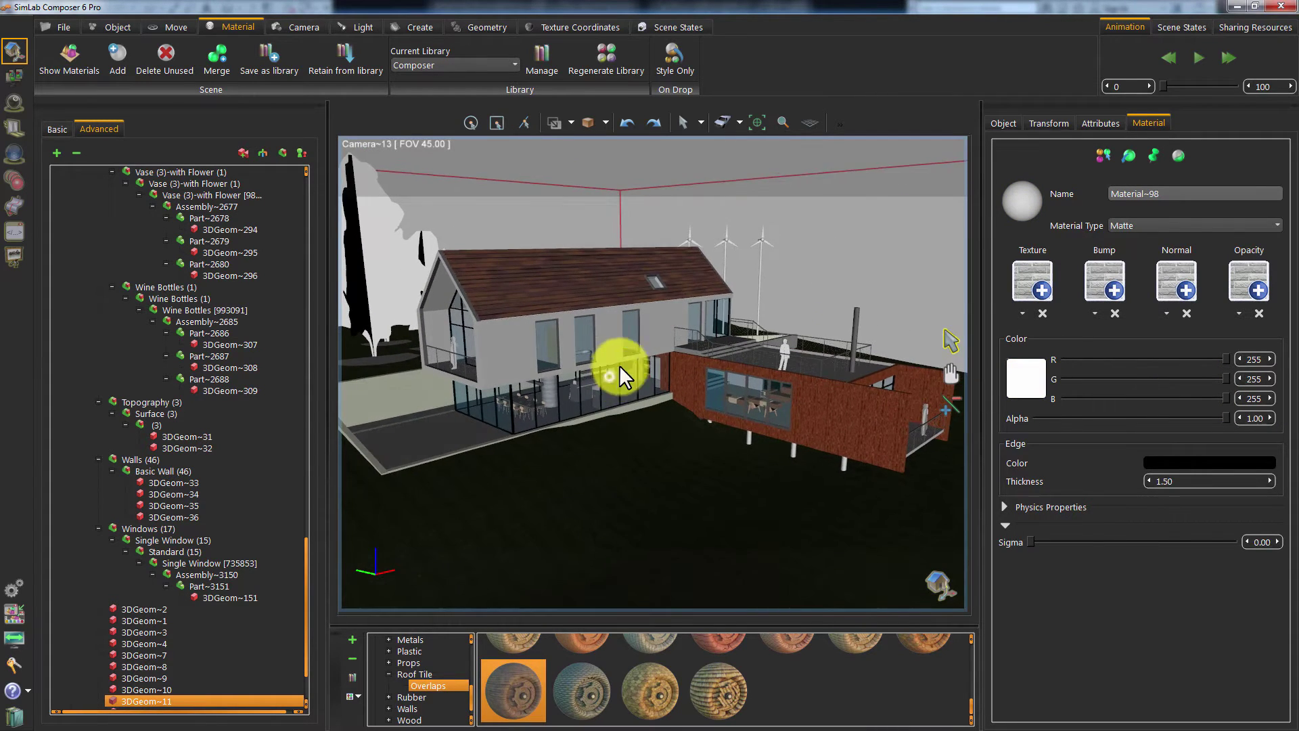
pyautogui.click(76, 152)
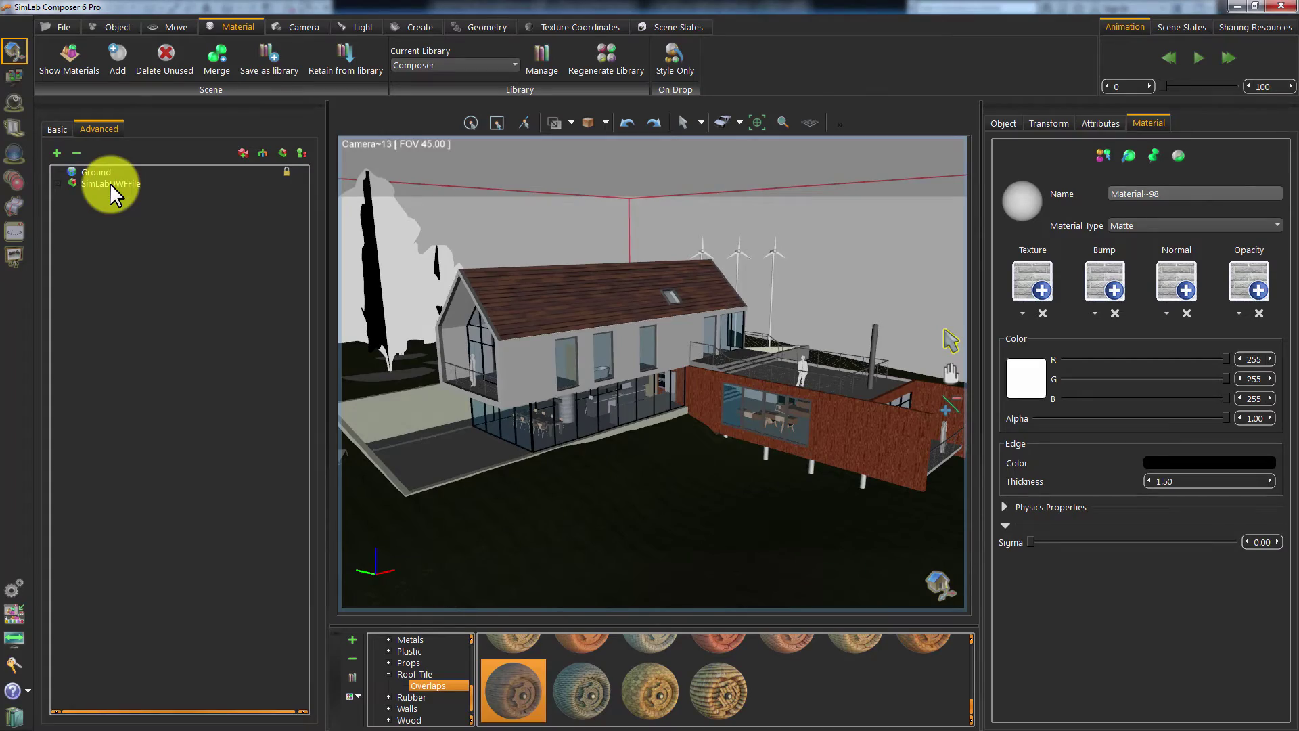
# Preview the scene in rendered mode and tint the roof material red, RGB 255, 61, 64.
pyautogui.hotkey('ctrl', 'r')
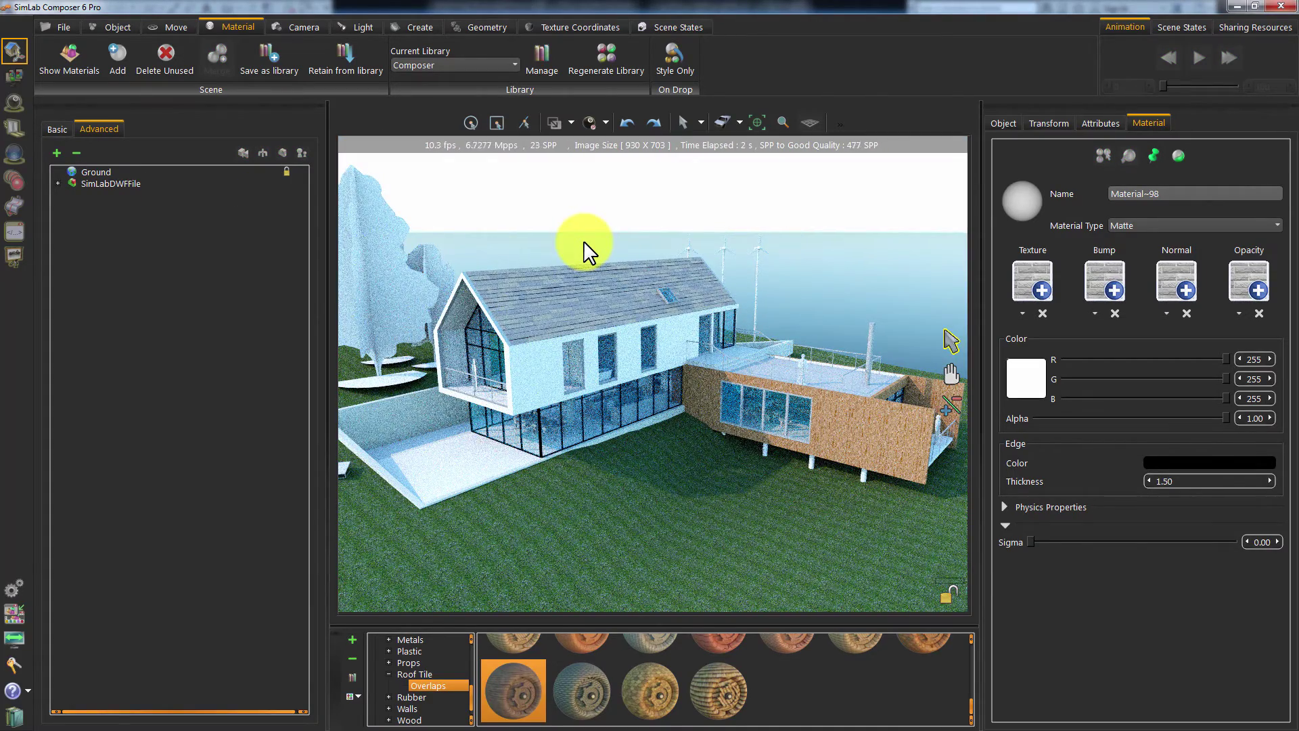
pyautogui.click(582, 285)
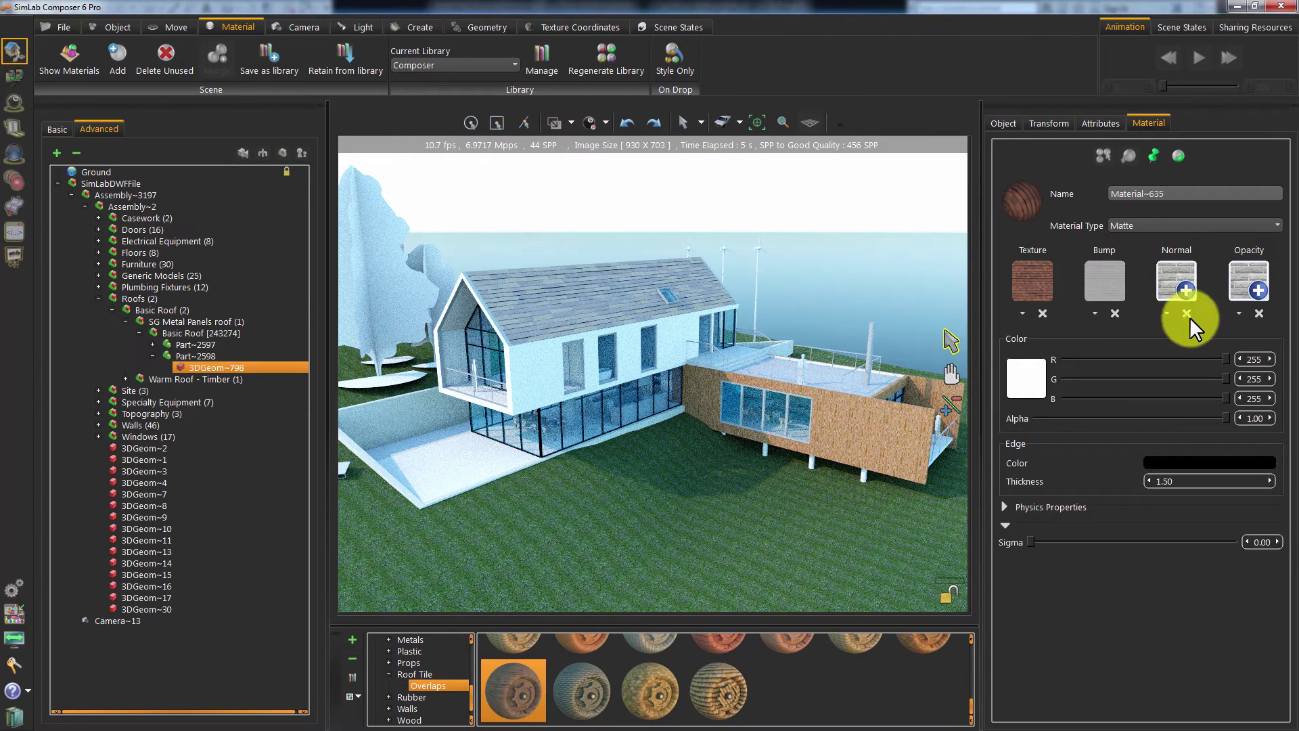
pyautogui.click(1026, 377)
pyautogui.moveTo(644, 278); pyautogui.dragTo(639, 290)
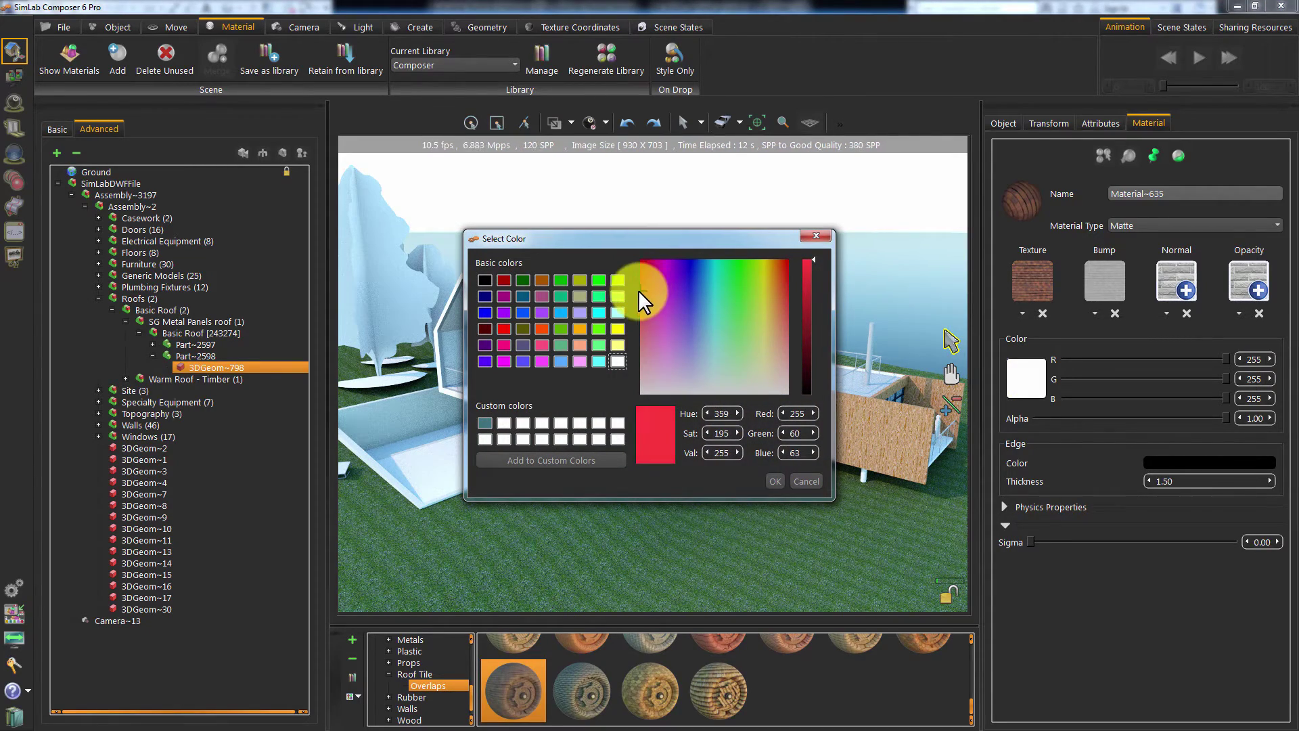
pyautogui.click(778, 480)
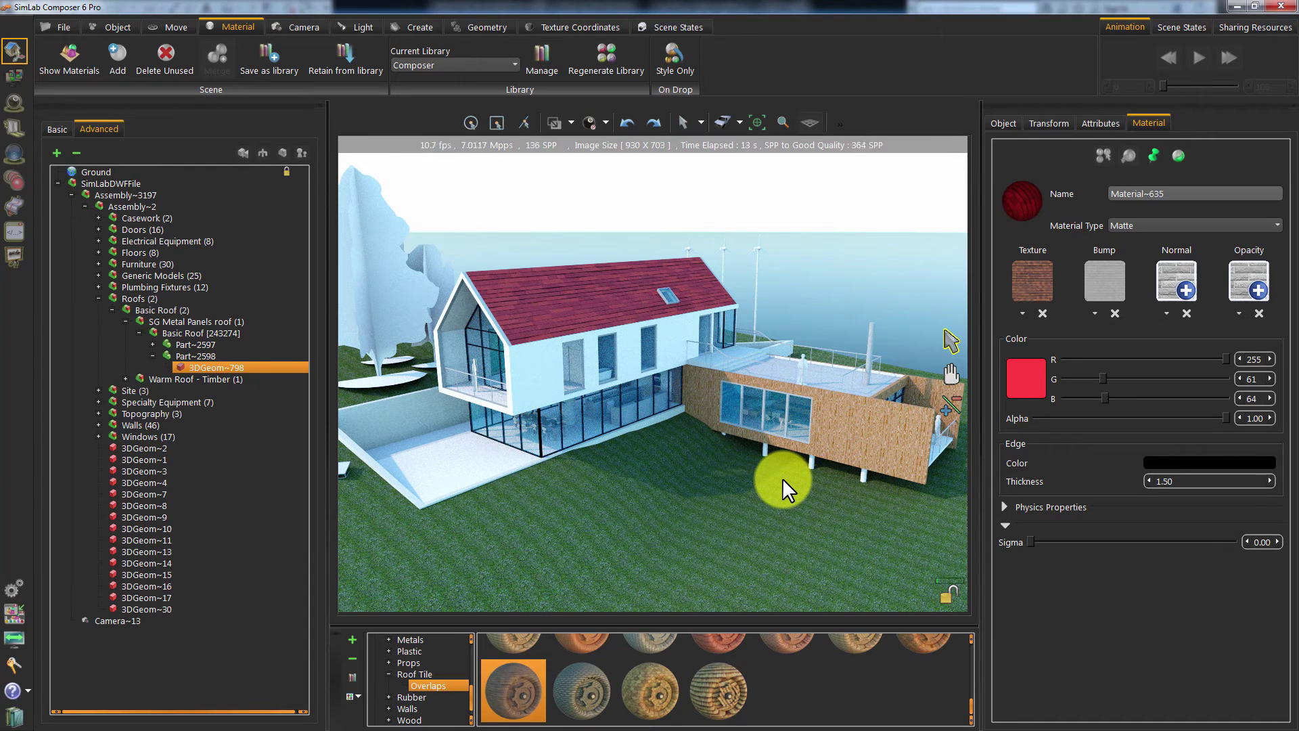
pyautogui.hotkey('ctrl', 'r')
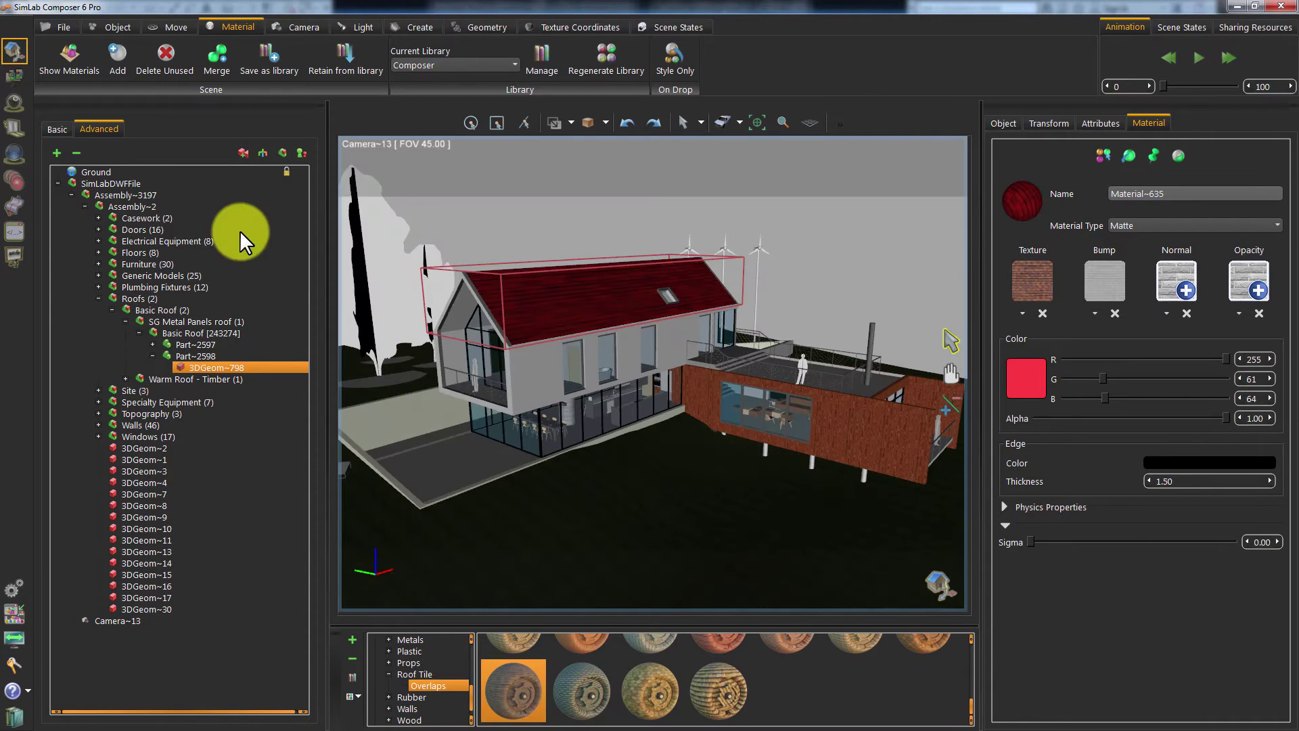
# Start a Smart Bake of the SimLabDWFFile assembly with texture sizes from 256 minimum to 2048 maximum.
pyautogui.click(125, 184)
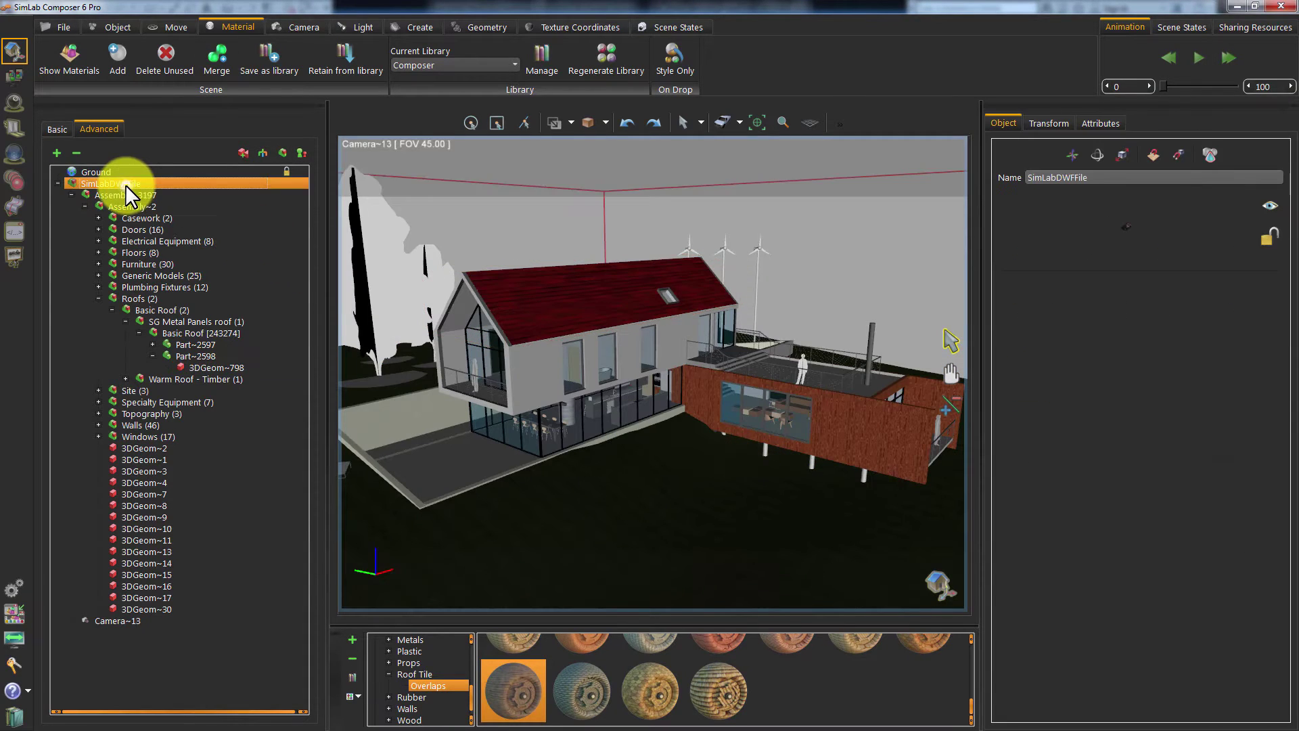
pyautogui.click(10, 160)
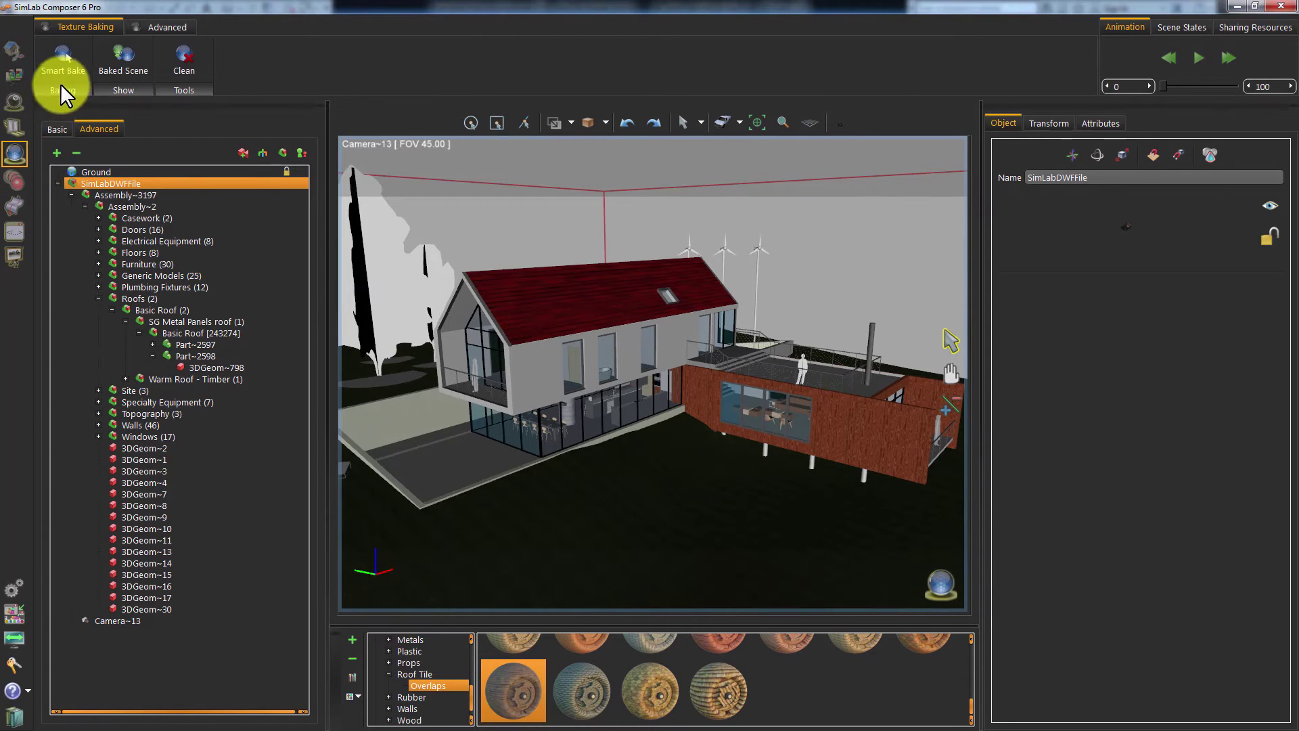
pyautogui.click(61, 54)
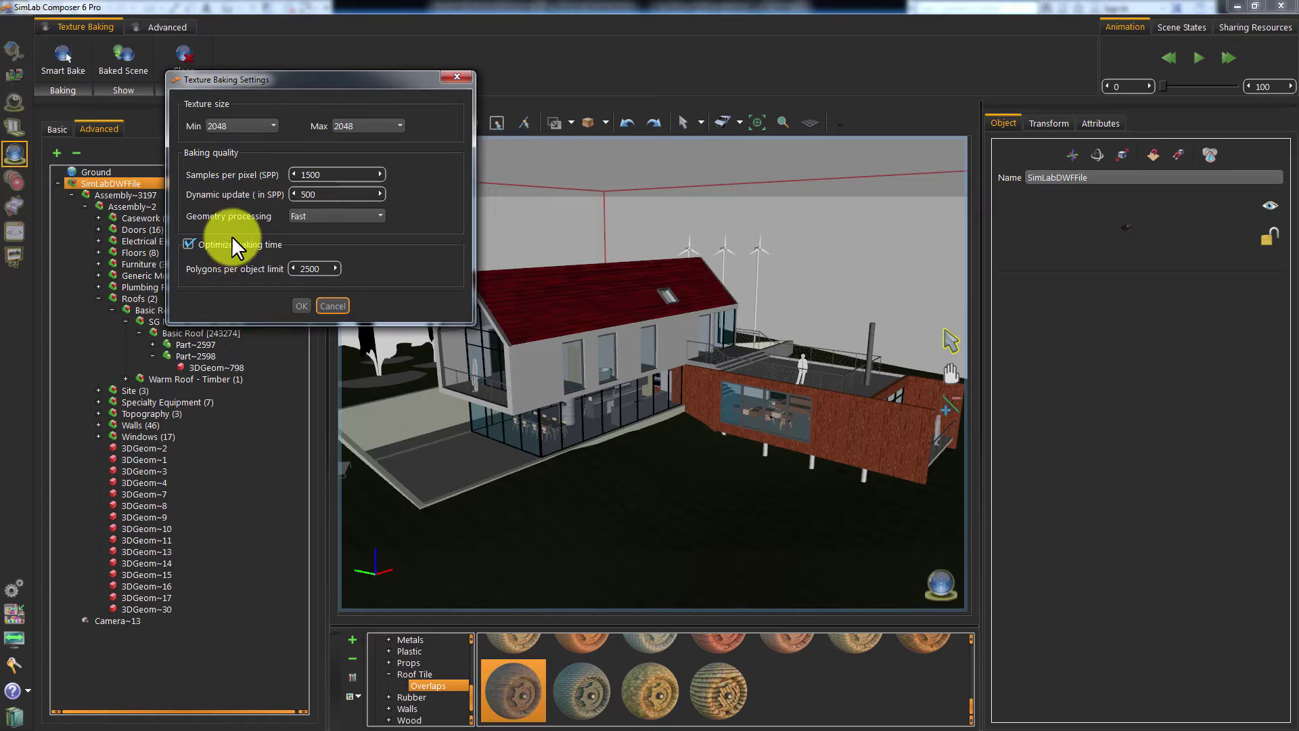
pyautogui.click(267, 121)
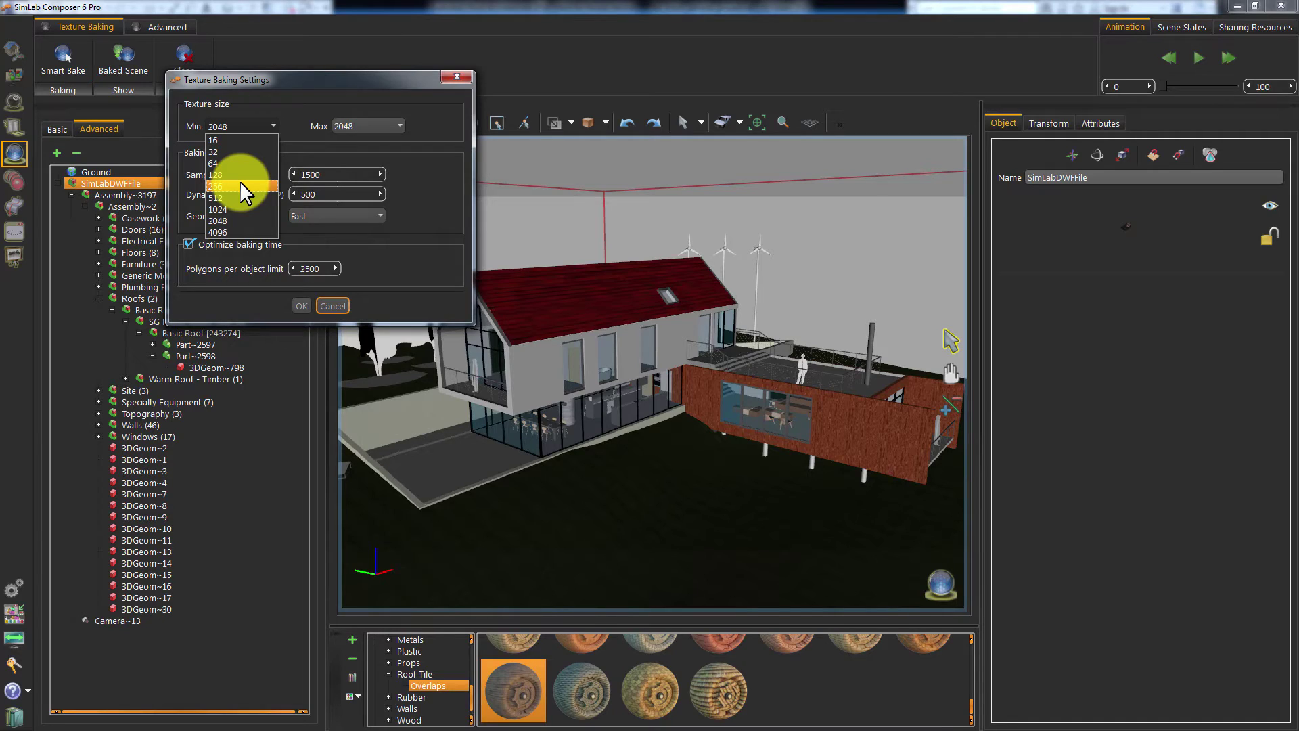
pyautogui.click(240, 184)
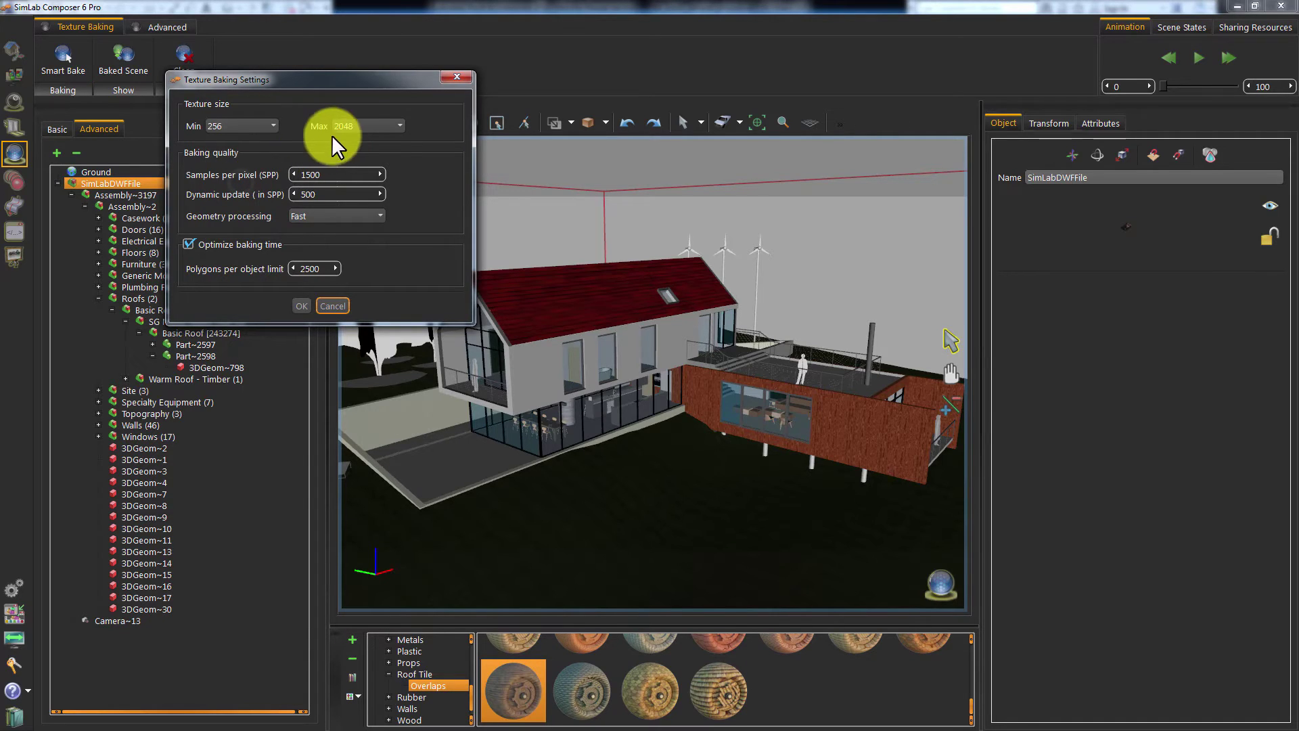
pyautogui.click(354, 126)
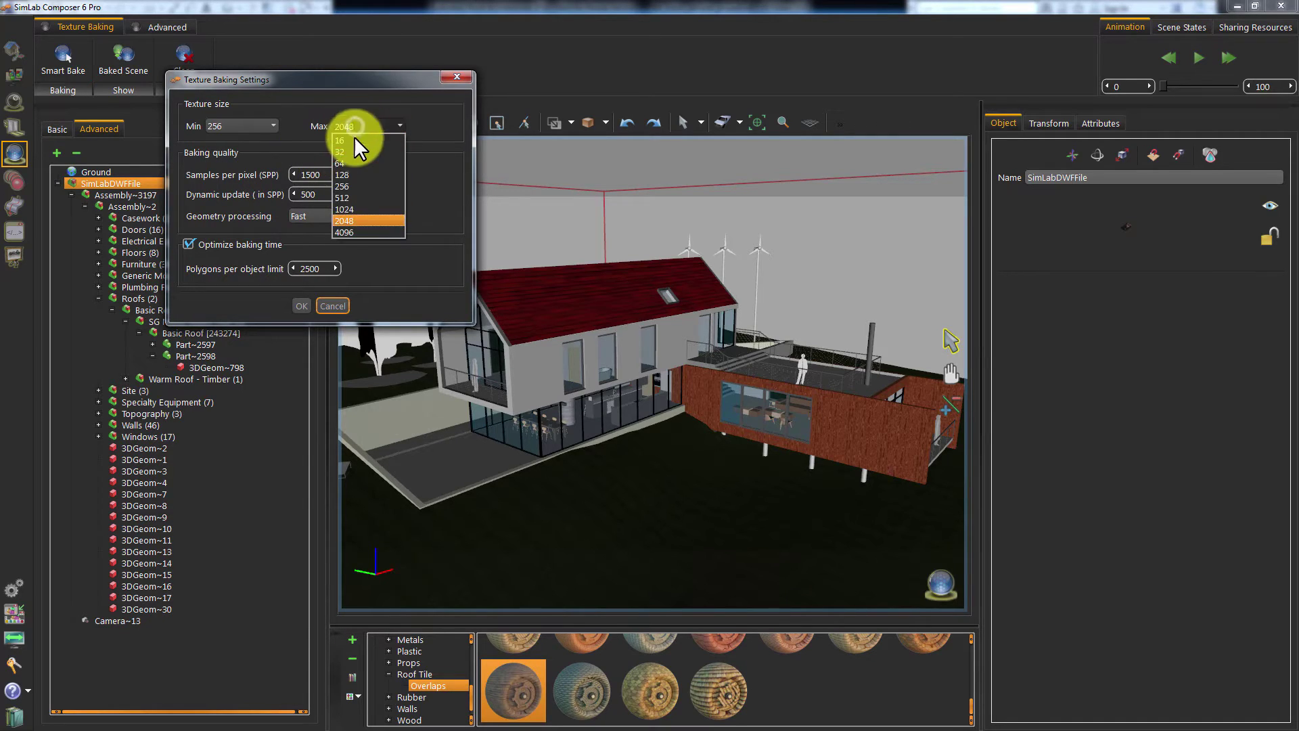
pyautogui.click(347, 218)
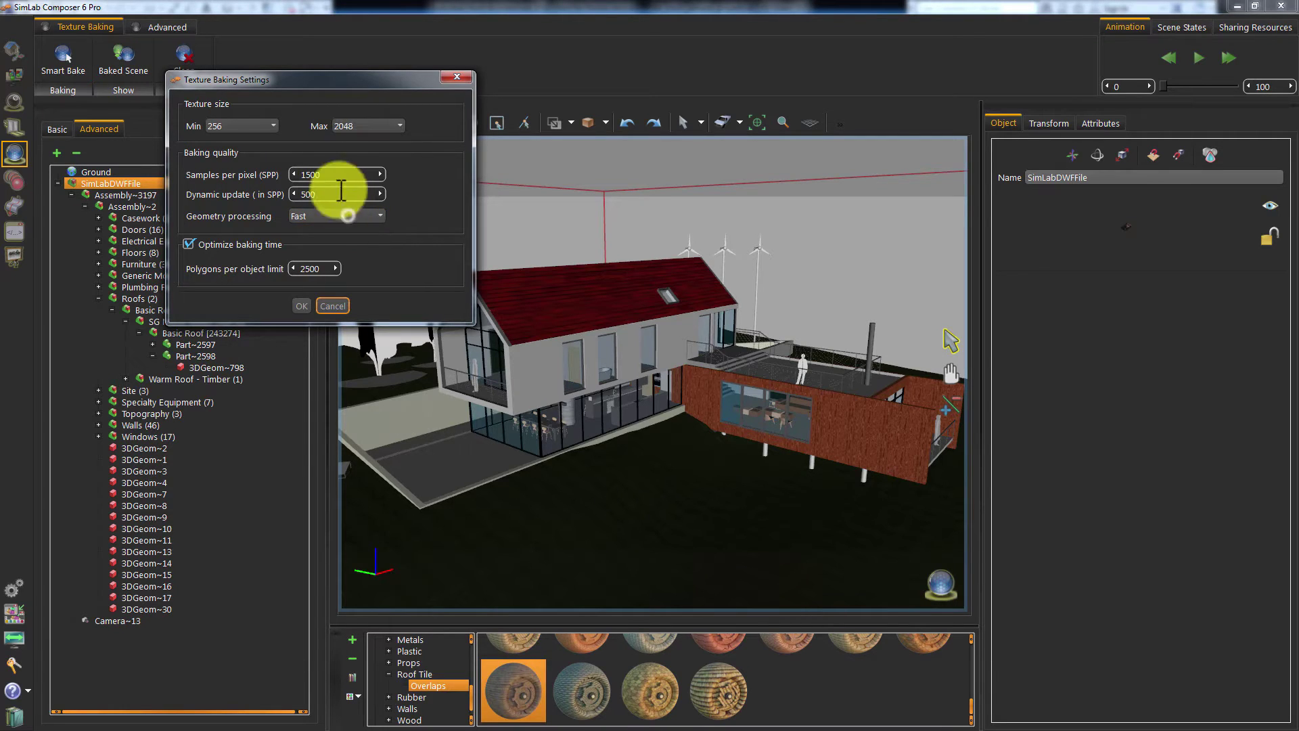
# Bake the textures with 500 samples per pixel, a dynamic update of 100 SPP and baking time optimization disabled.
pyautogui.click(293, 174)
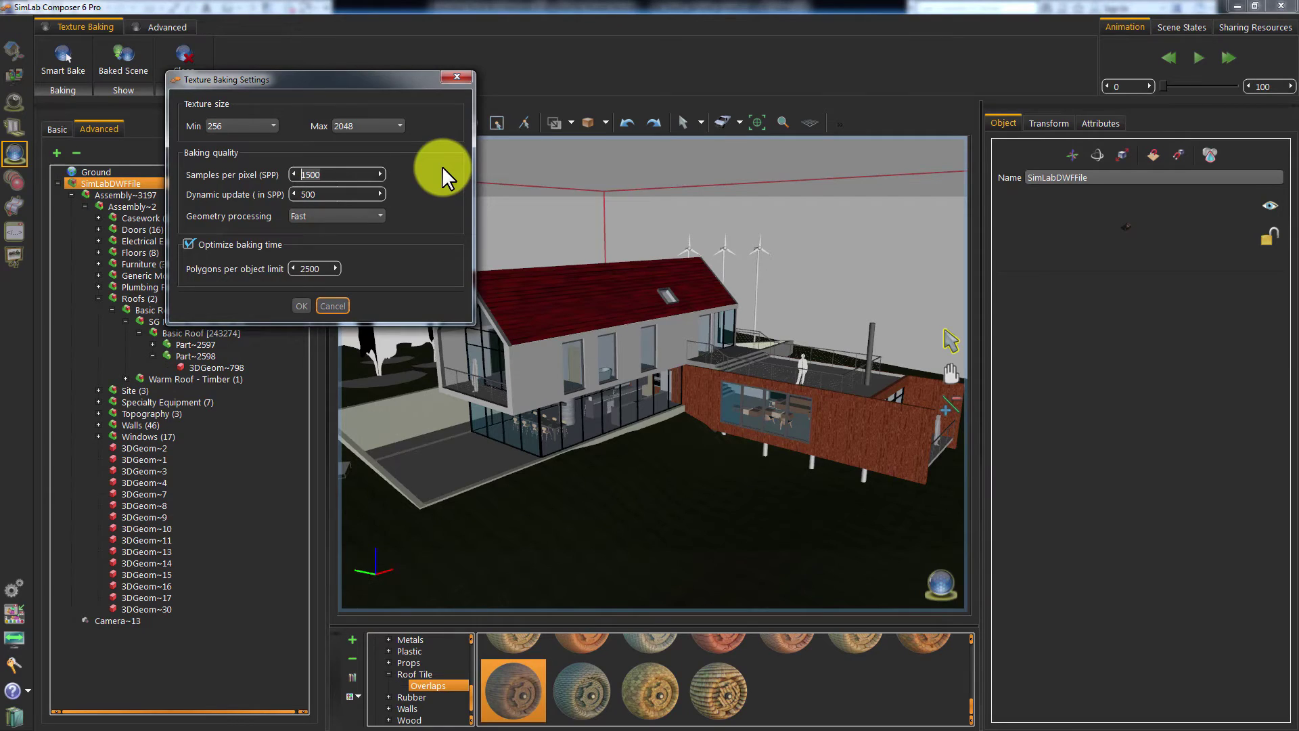
pyautogui.press('Delete')
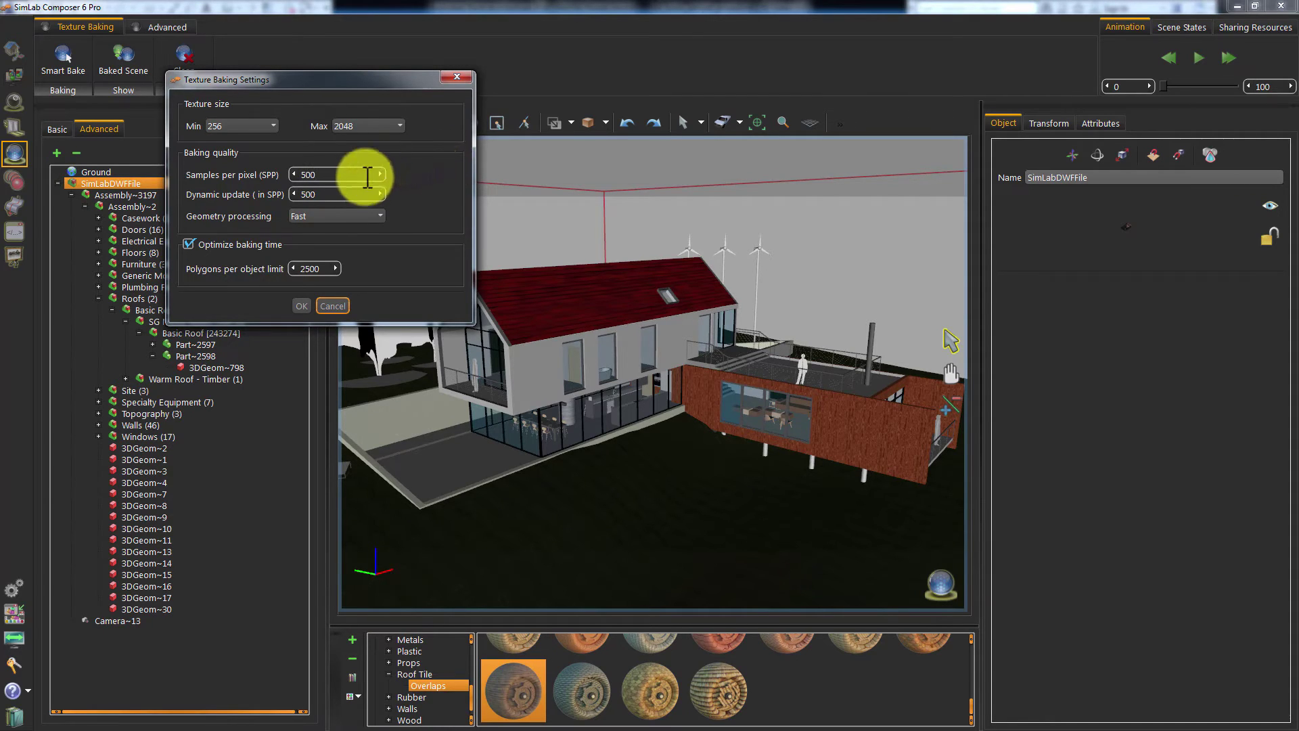
pyautogui.press('Tab')
pyautogui.write('100')
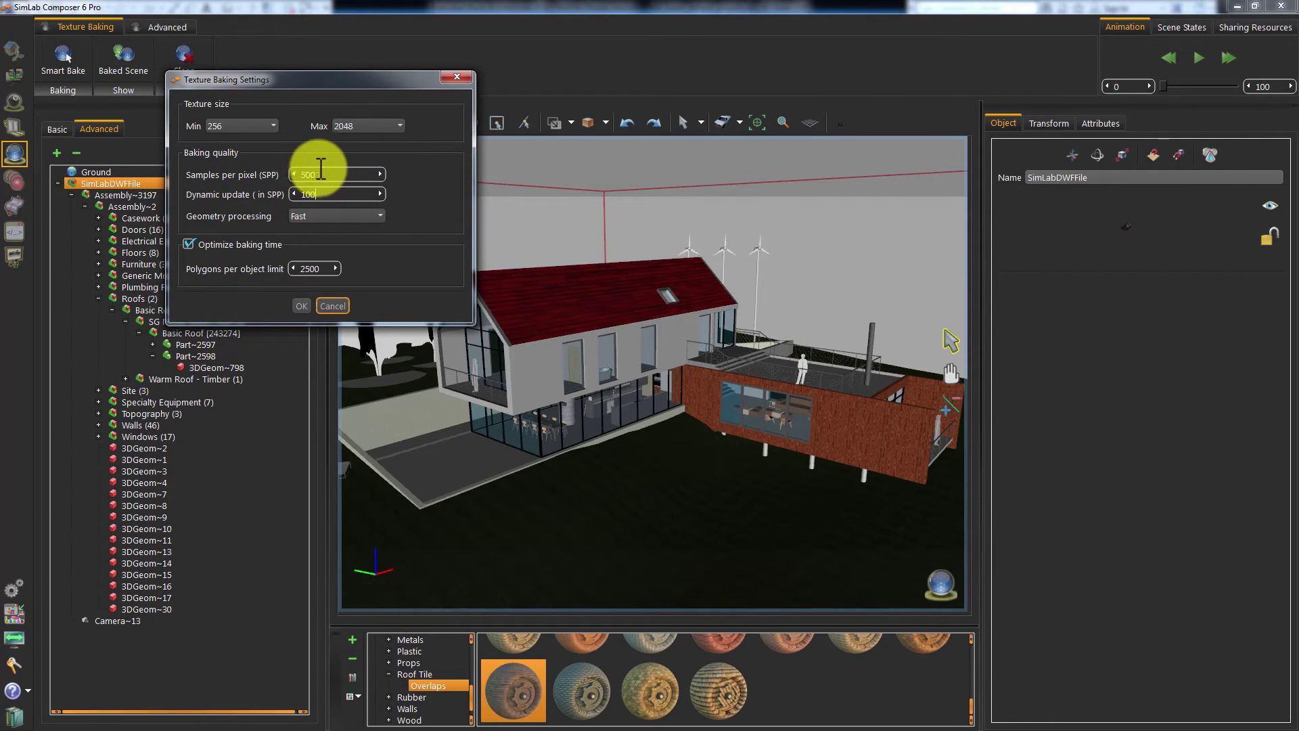
pyautogui.click(321, 174)
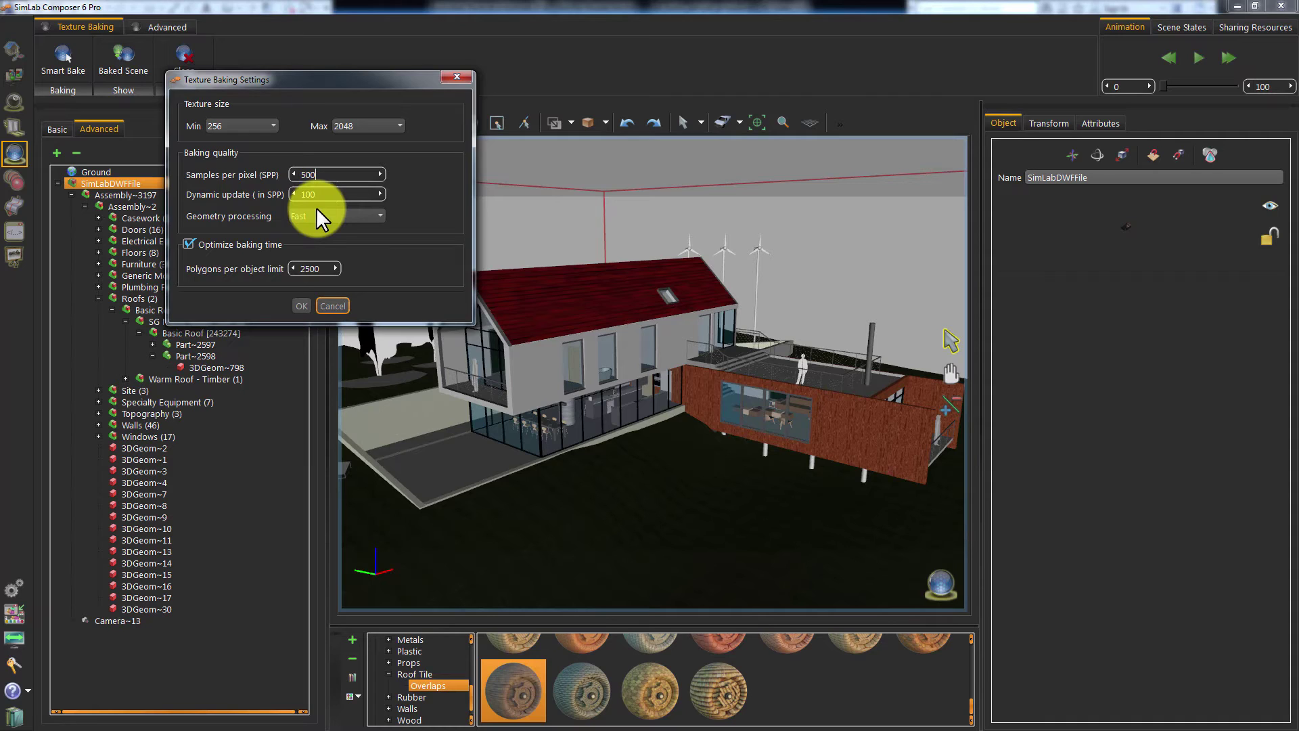
pyautogui.click(203, 245)
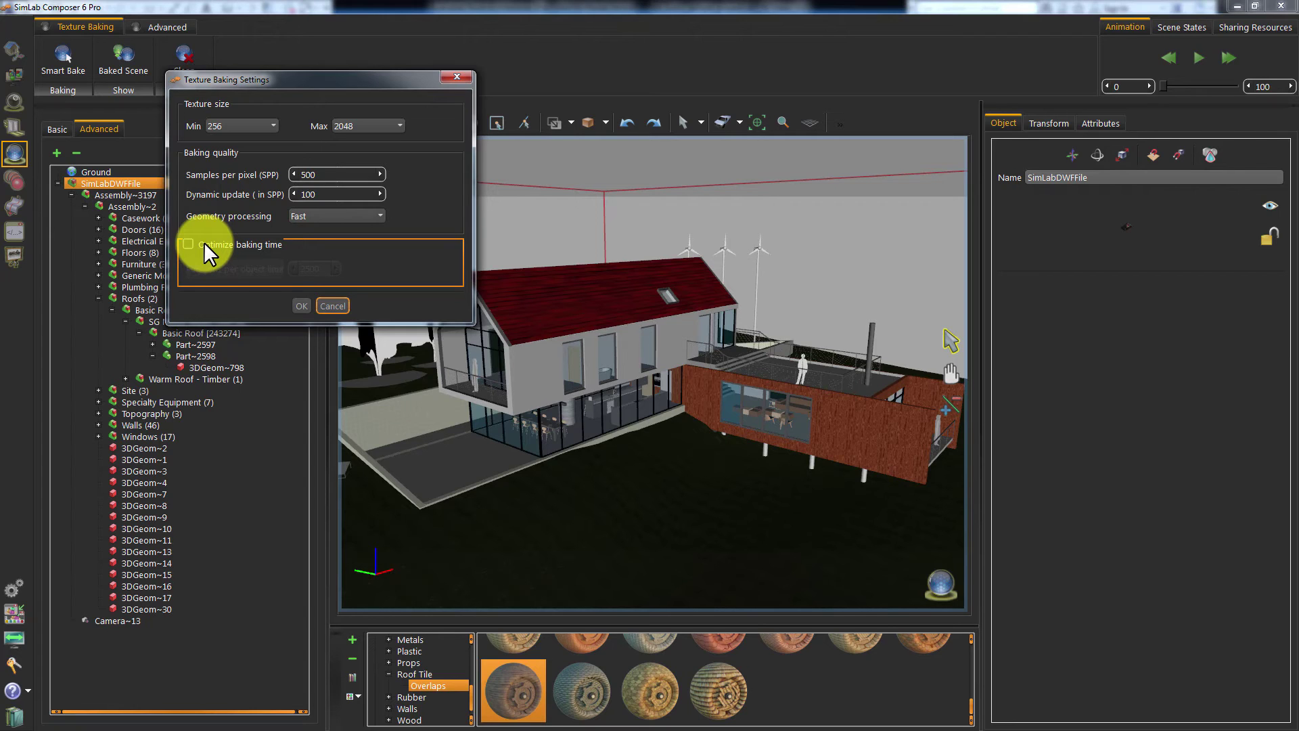
pyautogui.click(301, 306)
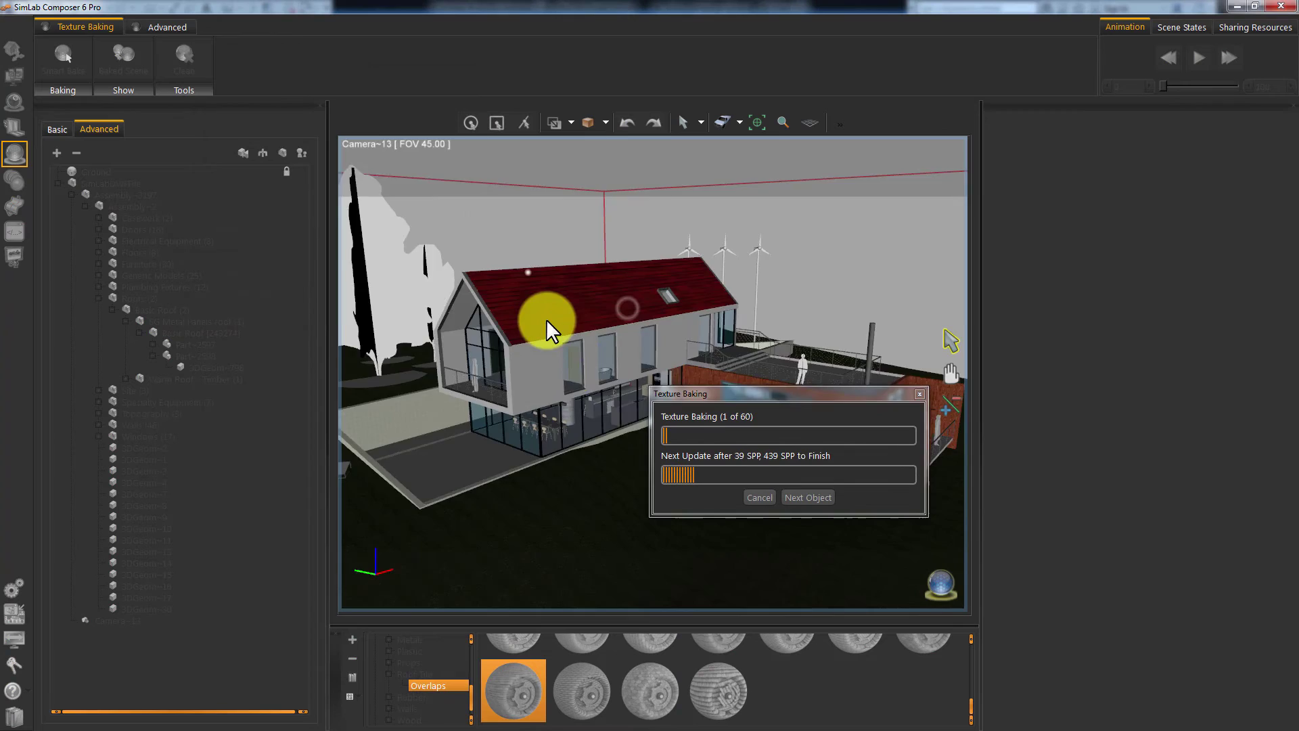
# Compare the baked and unbaked versions of the house scene from several angles, leaving the baked scene shown.
pyautogui.moveTo(546, 318); pyautogui.dragTo(529, 272)
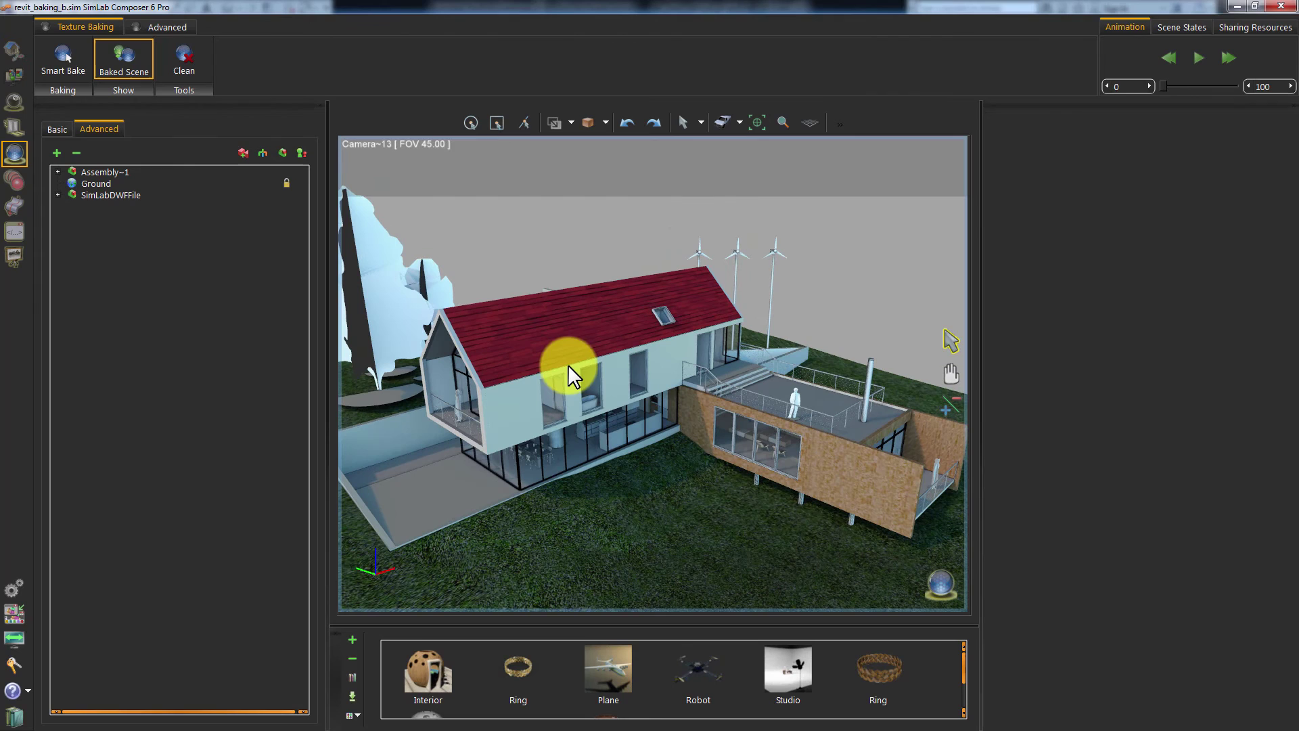
pyautogui.click(116, 58)
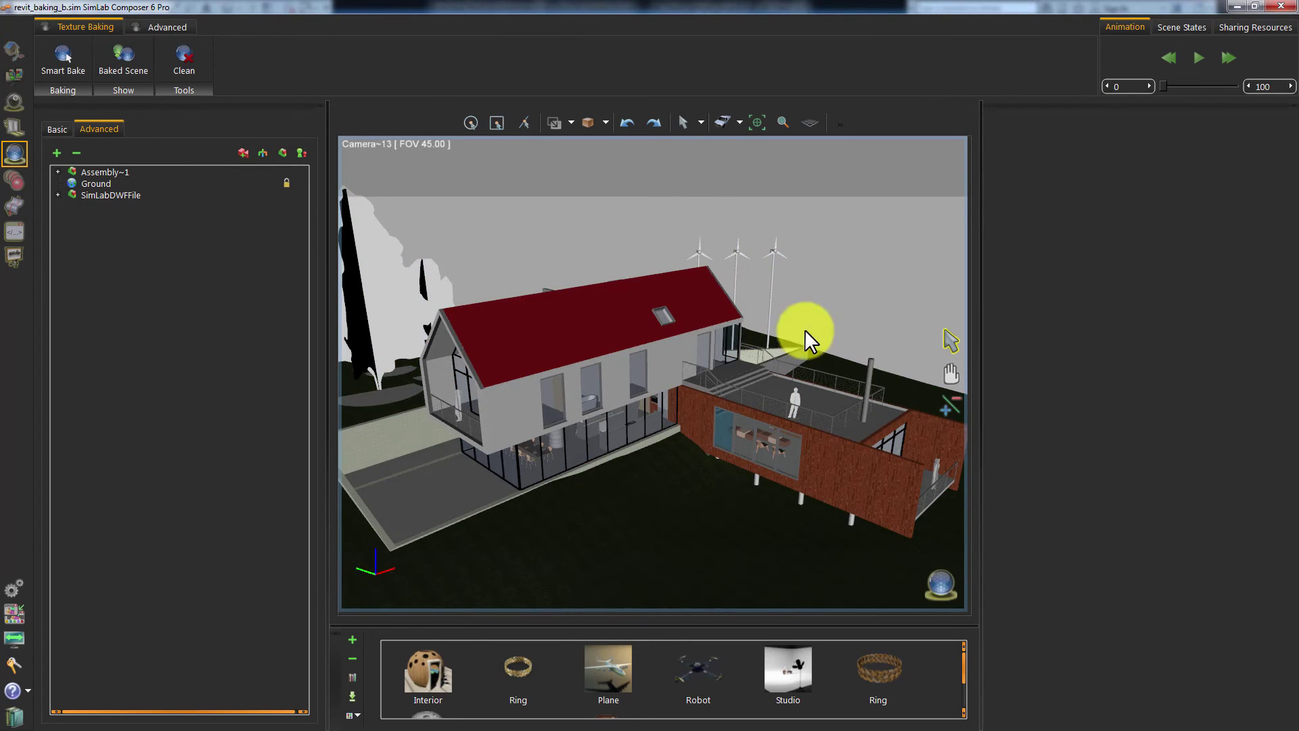
pyautogui.moveTo(805, 329); pyautogui.dragTo(689, 437)
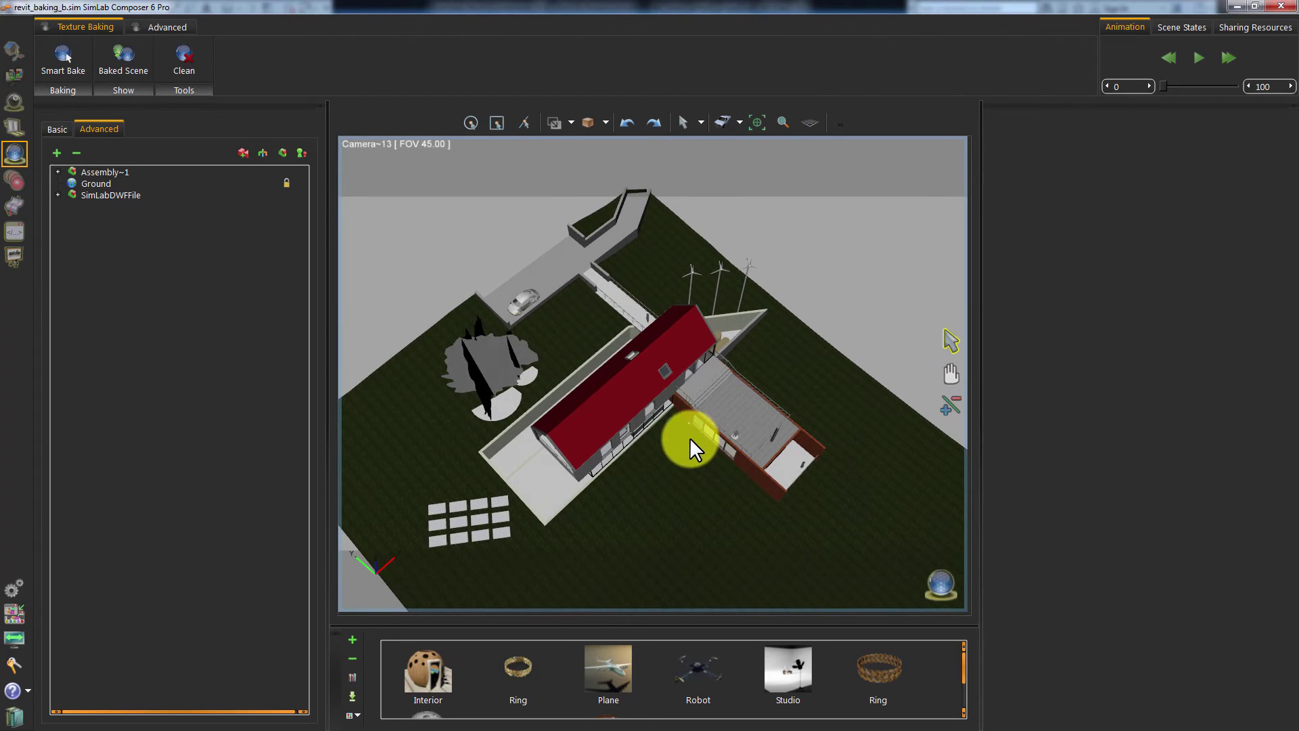
pyautogui.click(119, 63)
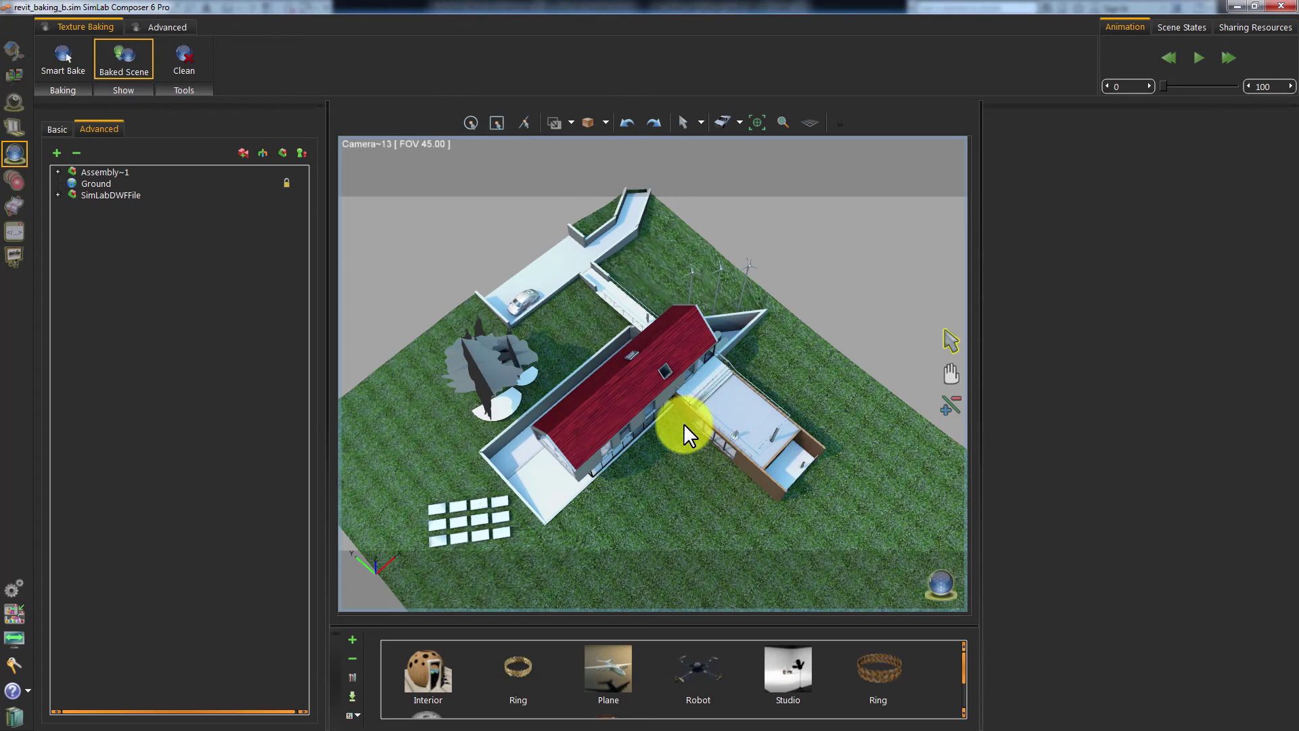
pyautogui.moveTo(681, 426); pyautogui.dragTo(634, 502)
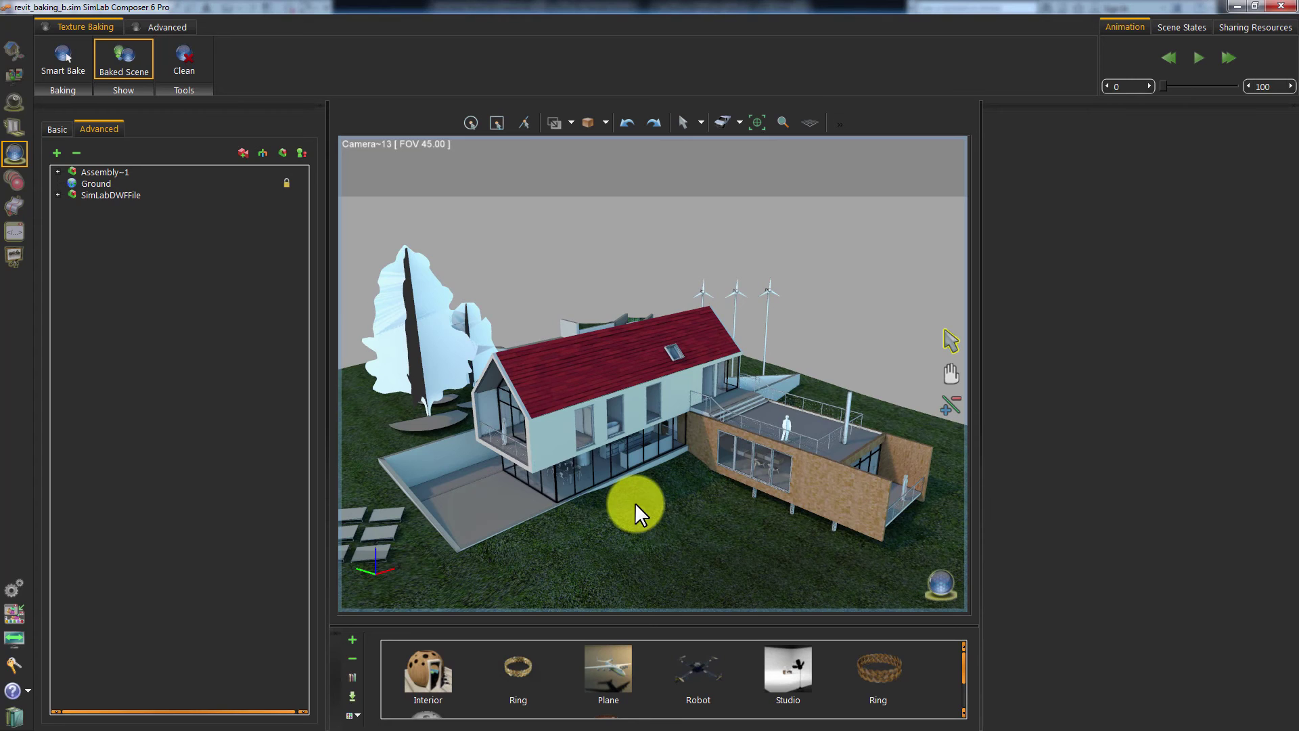
# Export the baked scene to the Desktop as a 3D PDF named baked1.
pyautogui.click(15, 75)
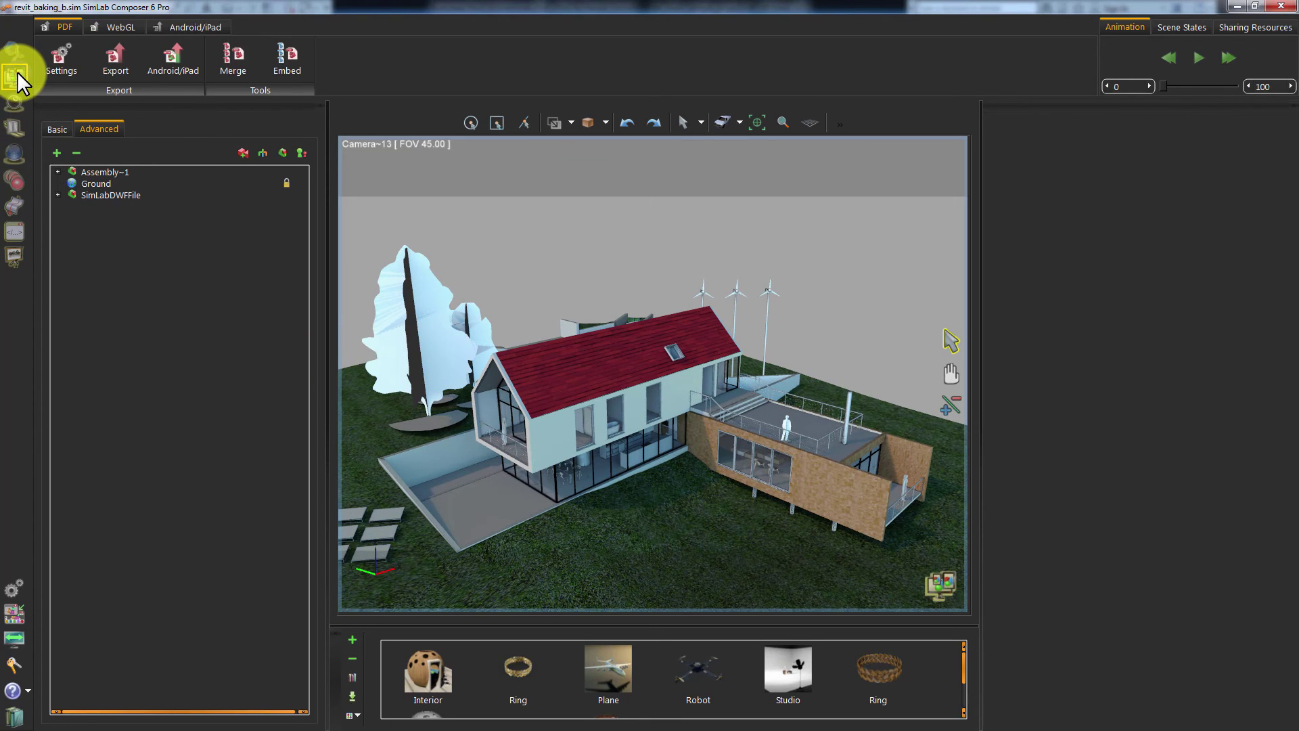
pyautogui.click(123, 67)
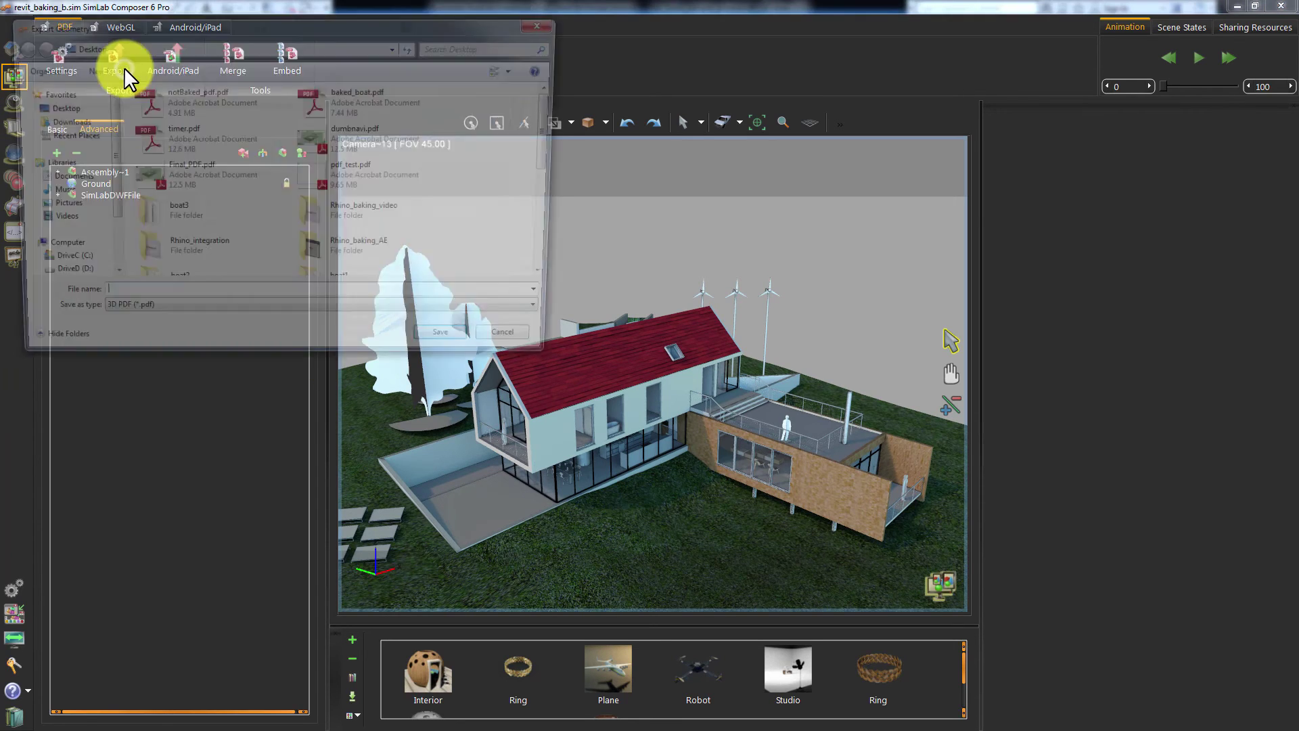
pyautogui.write('baked1')
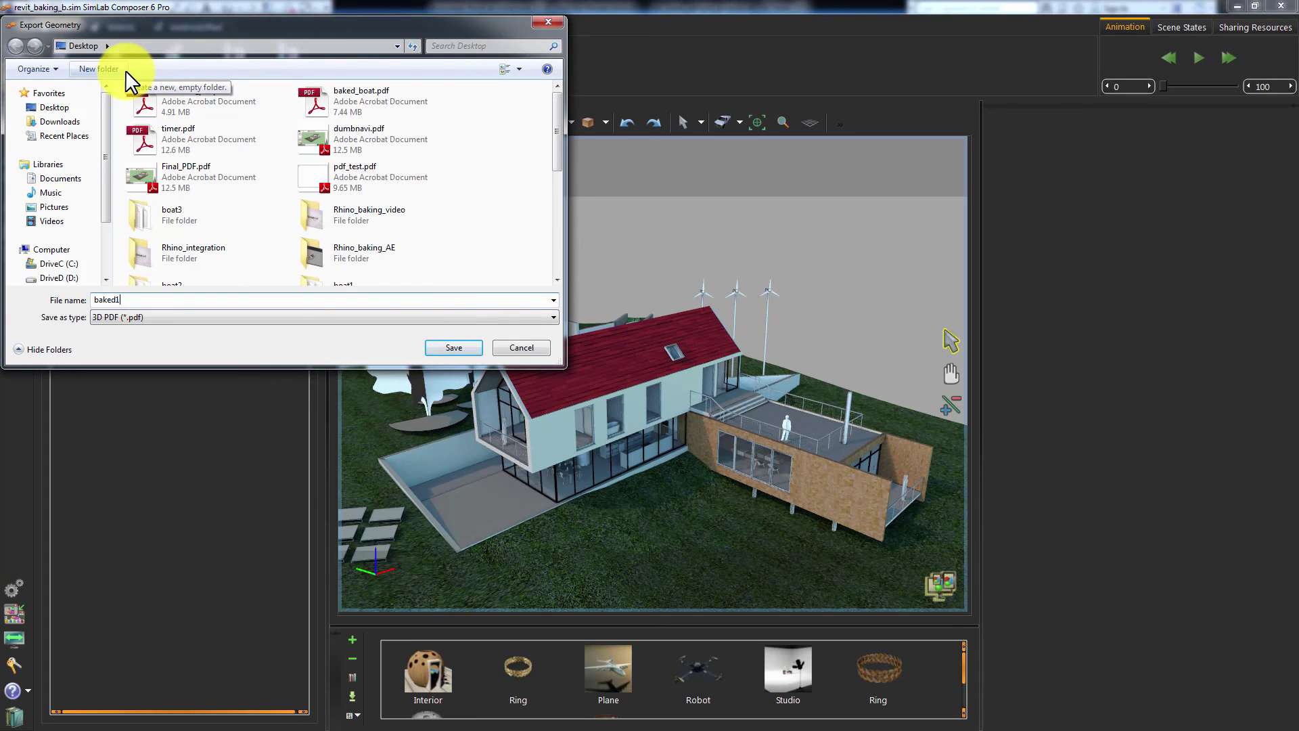
pyautogui.press('Return')
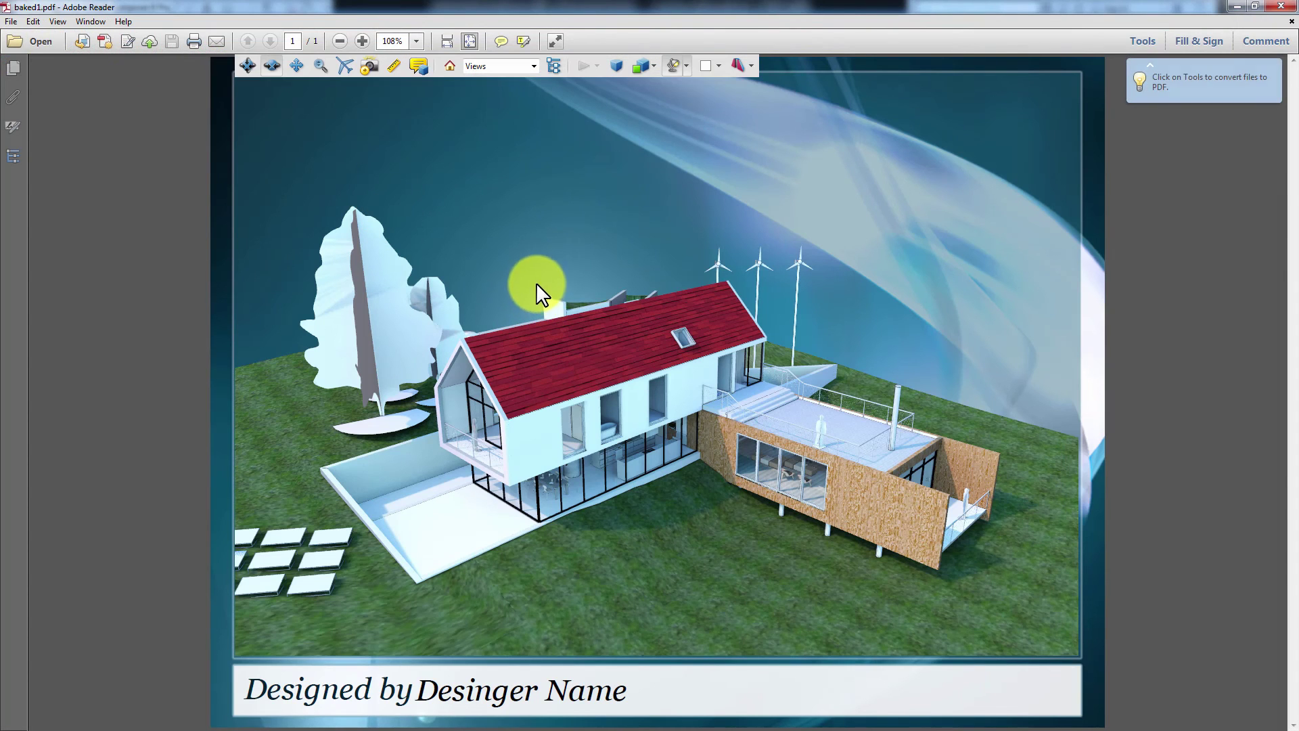
# Inspect the baked house model in the exported 3D PDF from above, from the front and up close.
pyautogui.moveTo(501, 264); pyautogui.dragTo(607, 282)
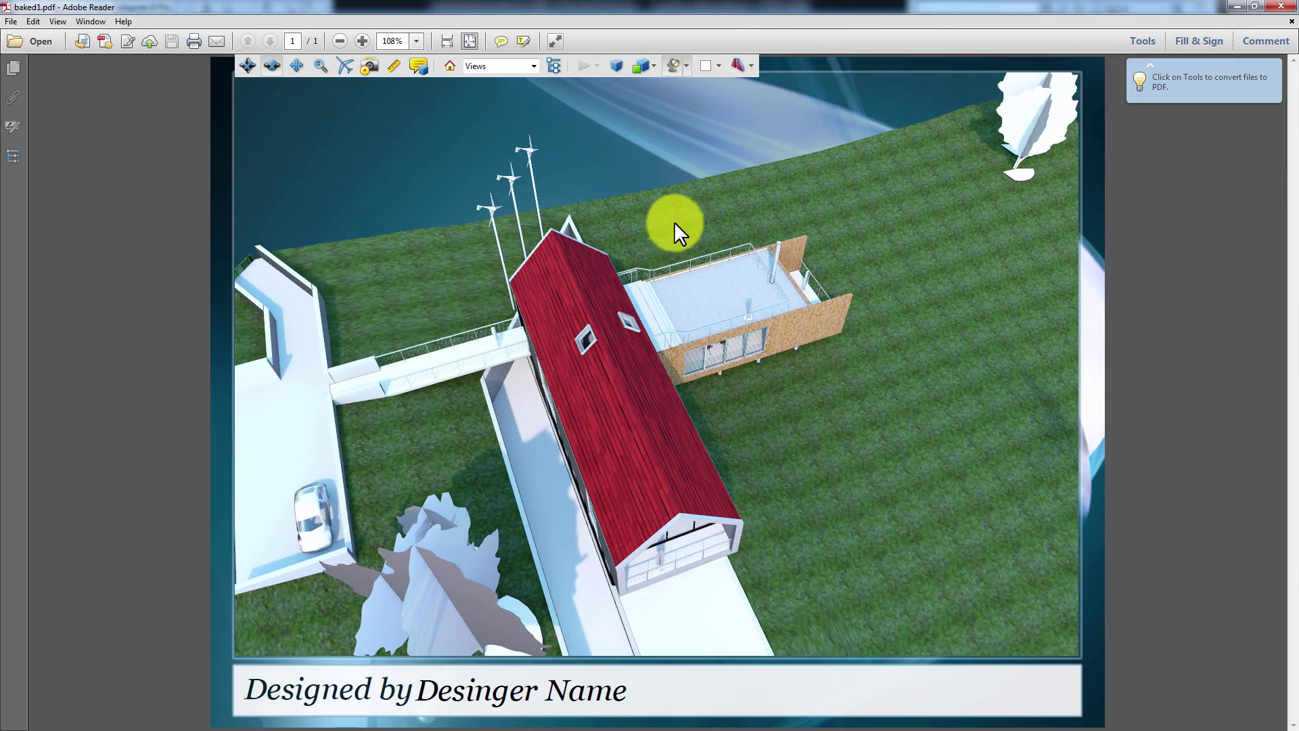
pyautogui.moveTo(759, 249); pyautogui.dragTo(621, 355)
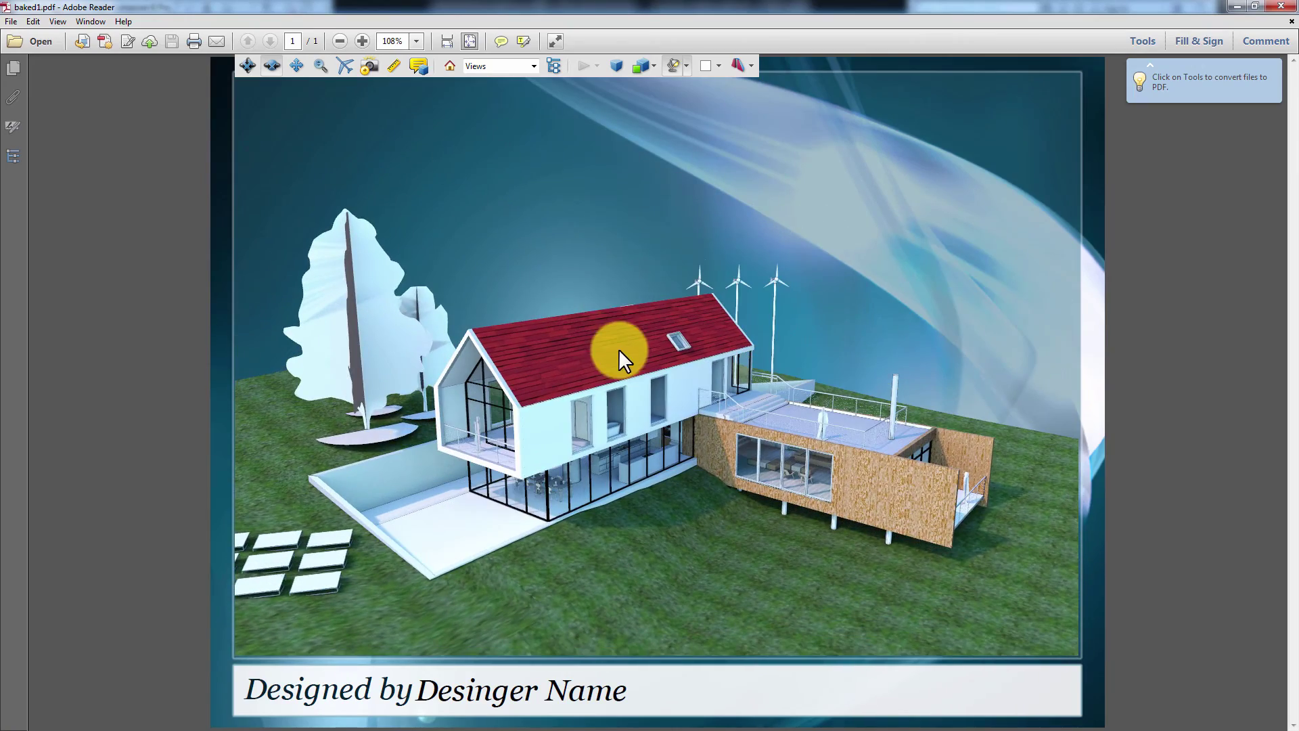
pyautogui.click(299, 64)
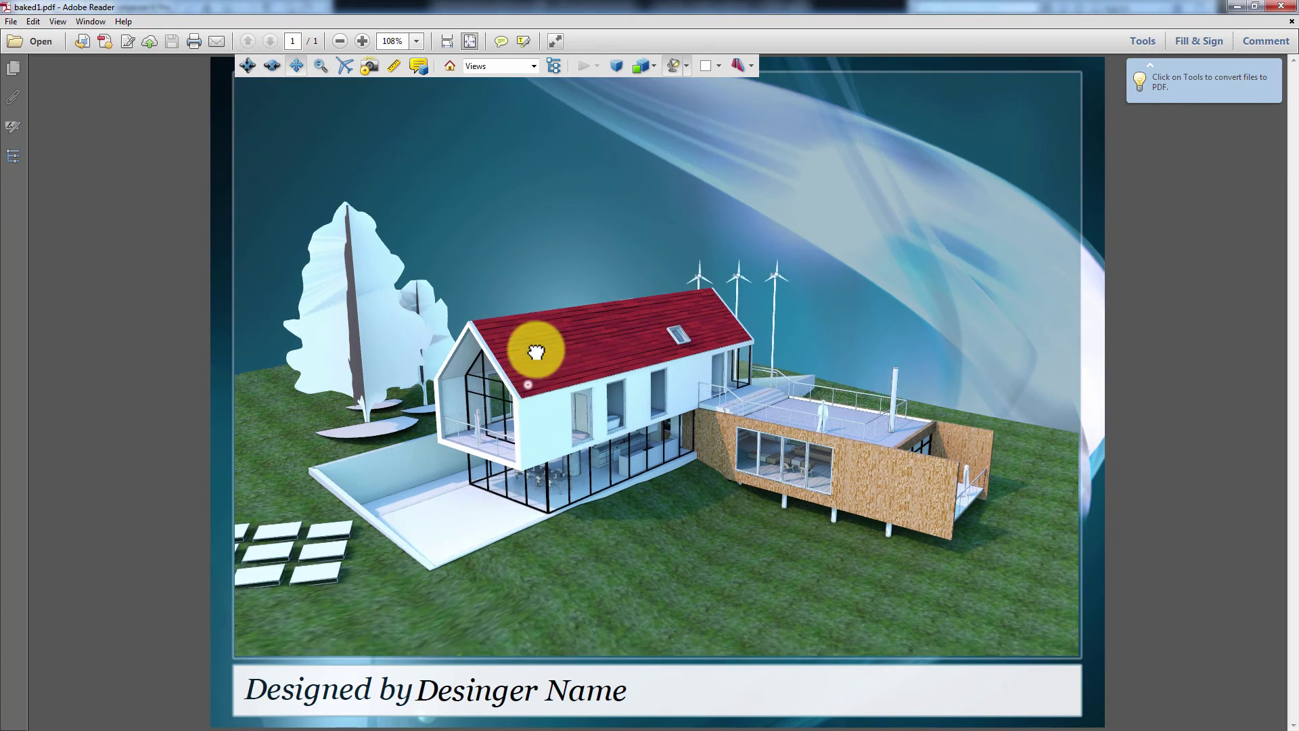
pyautogui.moveTo(536, 347); pyautogui.dragTo(531, 287)
pyautogui.scroll(5, 582, 354)
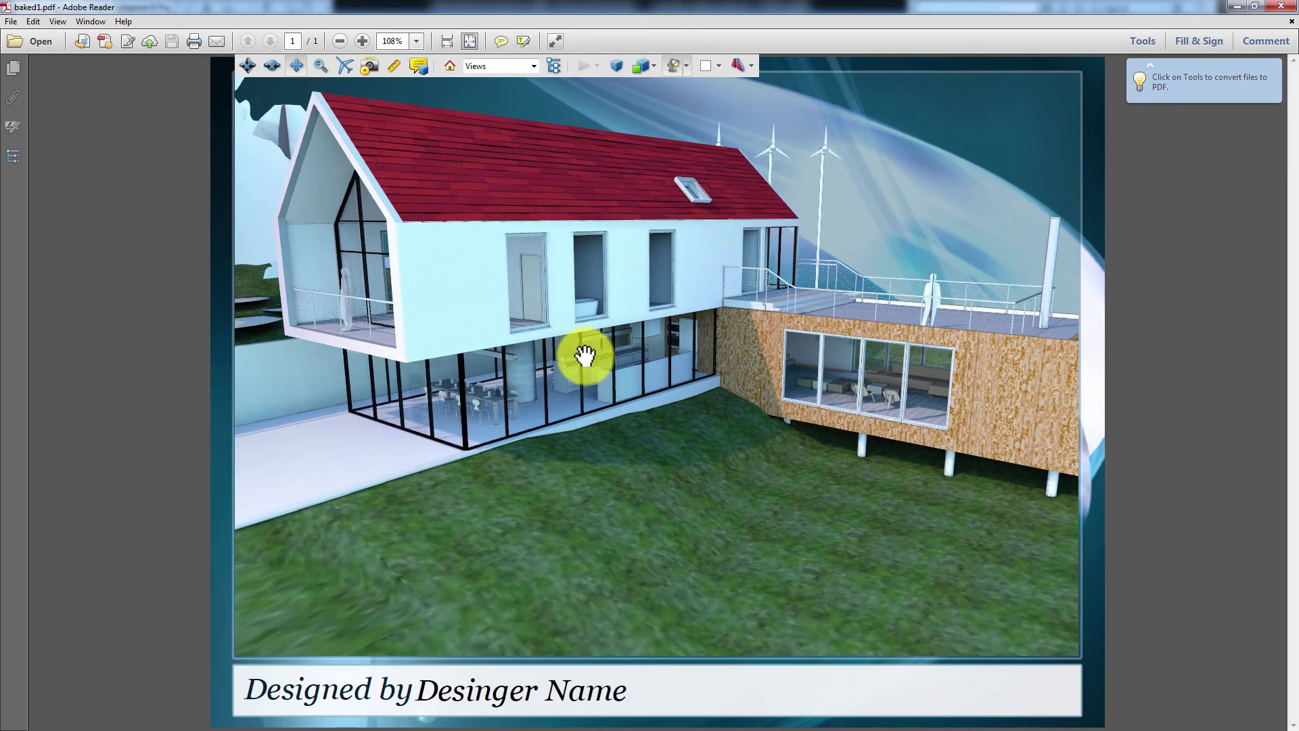
pyautogui.moveTo(582, 363)
pyautogui.mouseDown()
pyautogui.moveTo(533, 412)
pyautogui.moveTo(580, 383)
pyautogui.mouseUp()
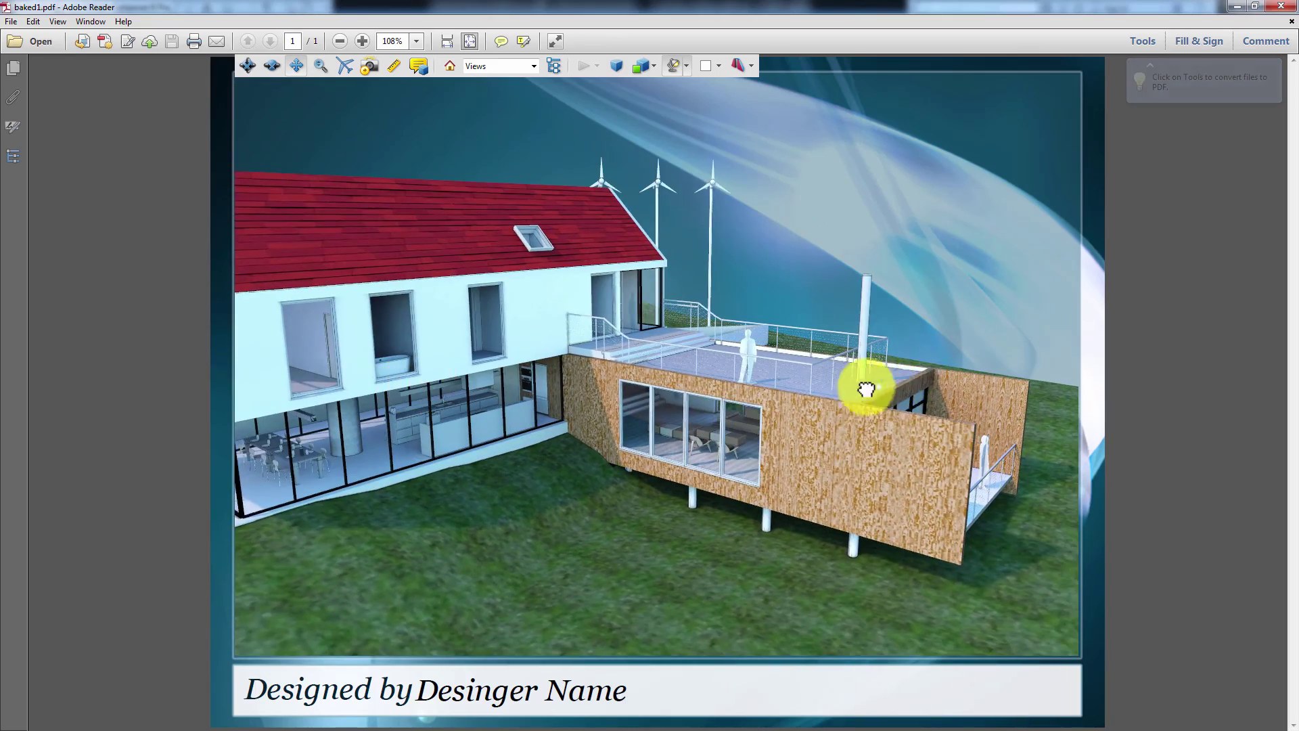